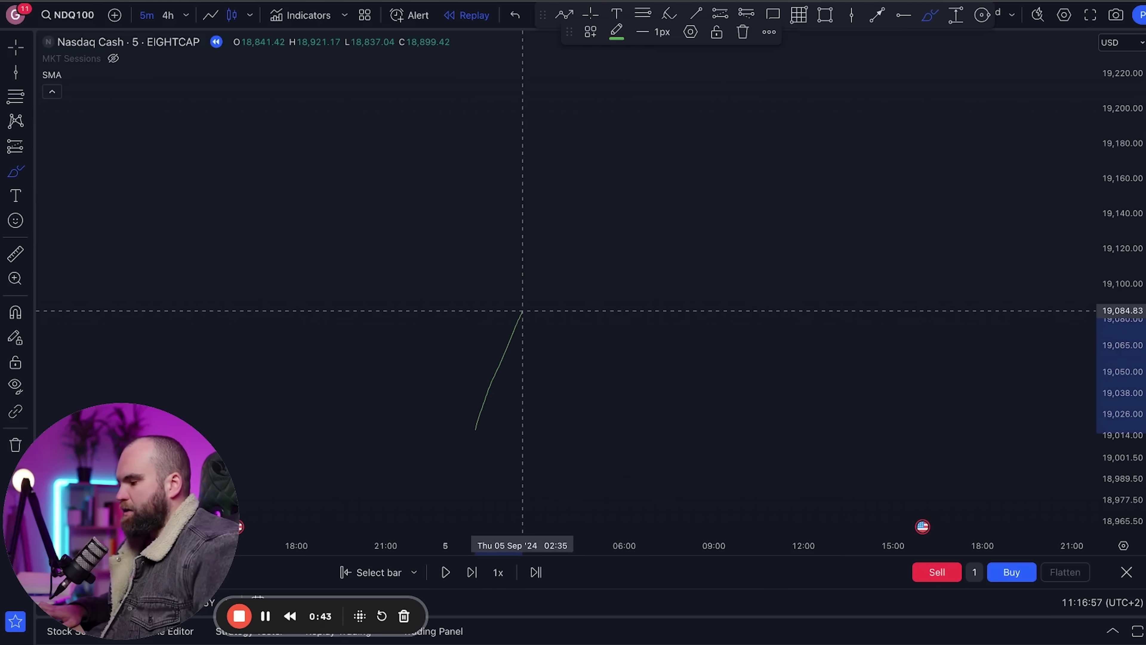
Step: Brush an uptrend sketch with a pullback and a higher high, marking each of its two swing highs with a horizontal line
left_click_drag(527, 310, 564, 343)
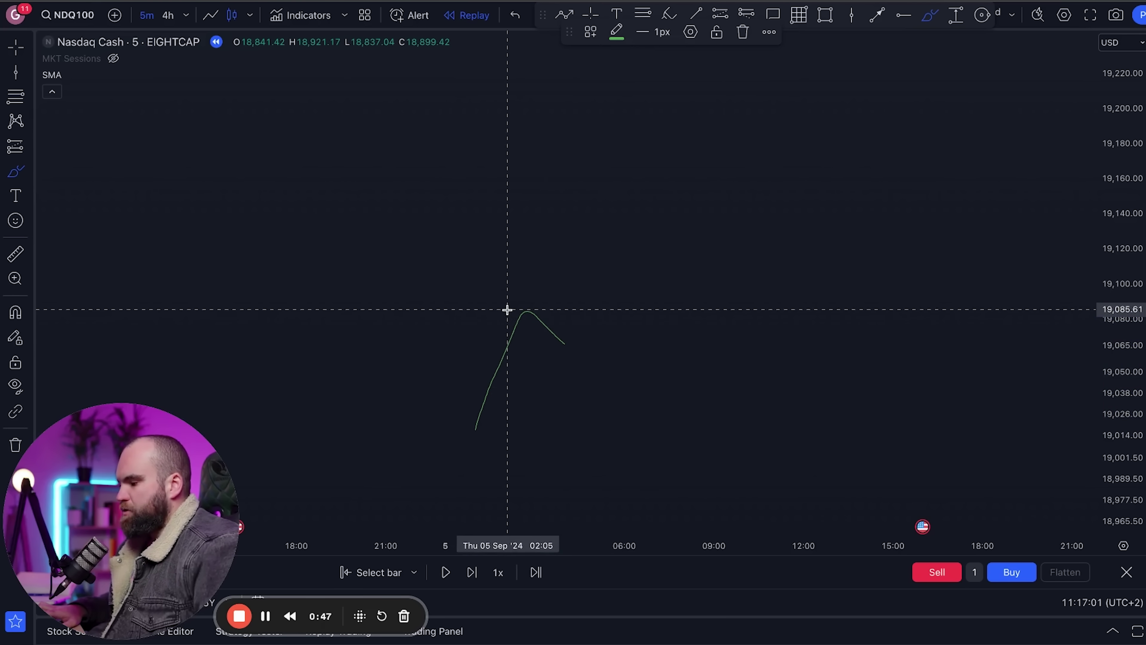
left_click_drag(512, 310, 706, 320)
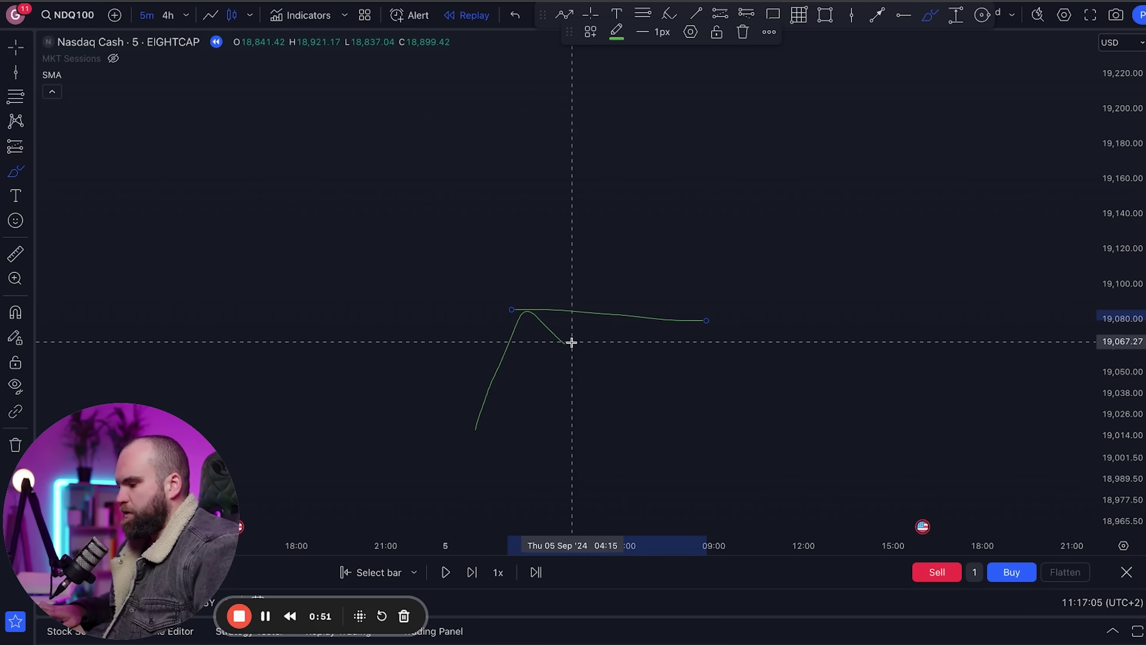
mouse_move(564, 342)
left_mouse_down()
mouse_move(672, 231)
mouse_move(696, 262)
left_mouse_up()
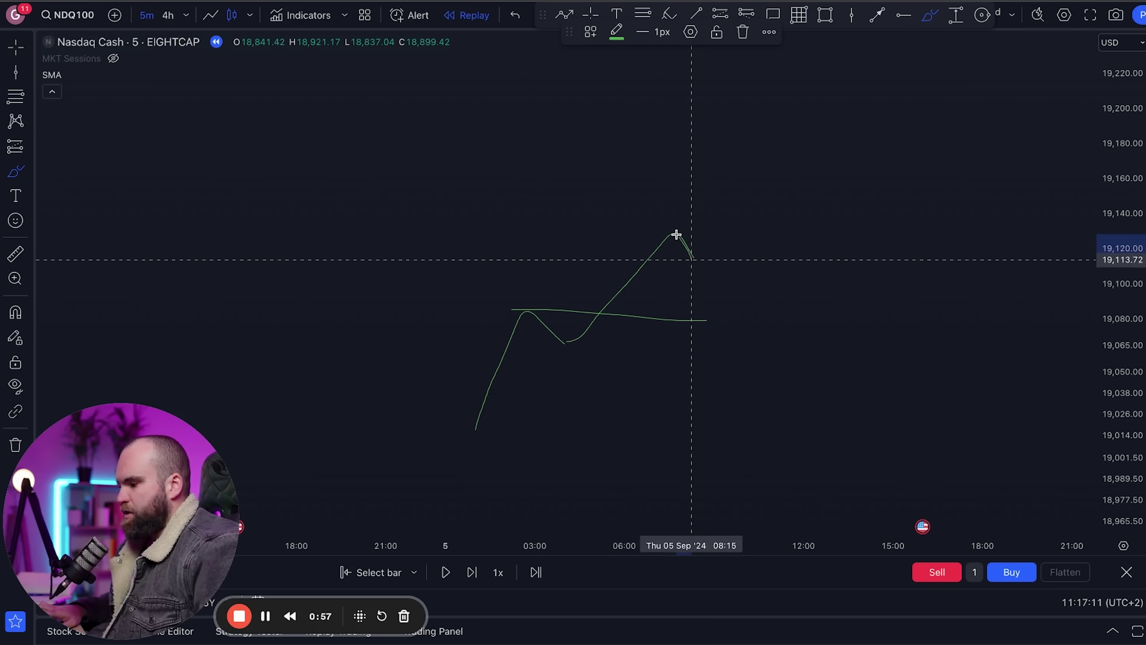
left_click_drag(647, 231, 805, 230)
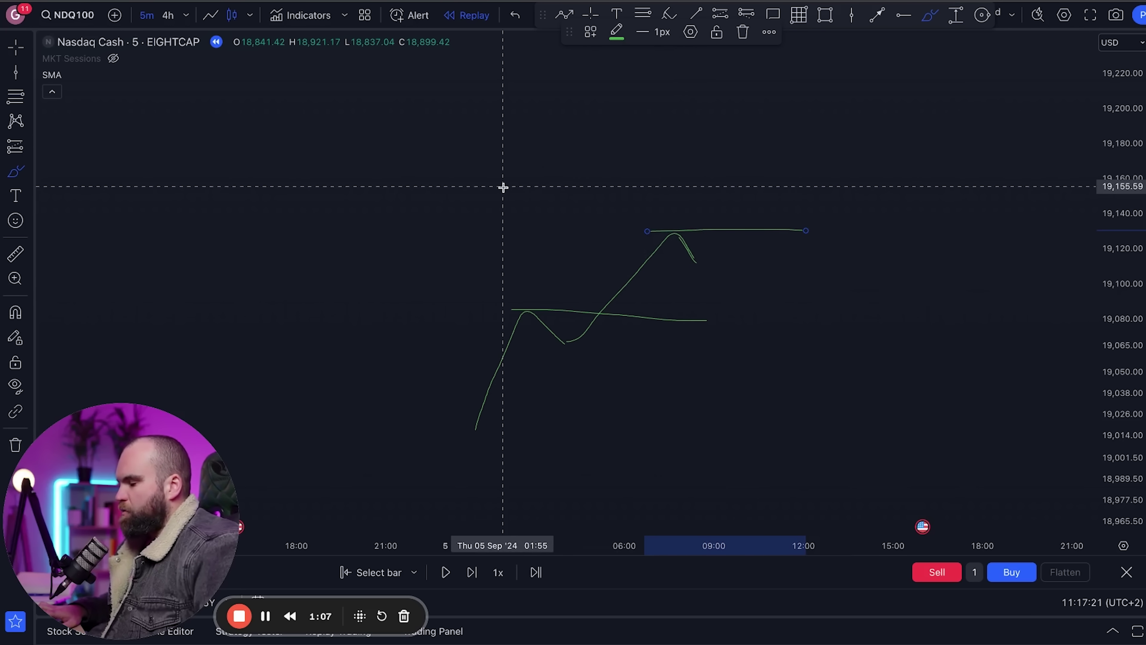
Step: Select all the brushed strokes of the uptrend sketch and delete them
left_click(591, 16)
left_click_drag(425, 478, 857, 221)
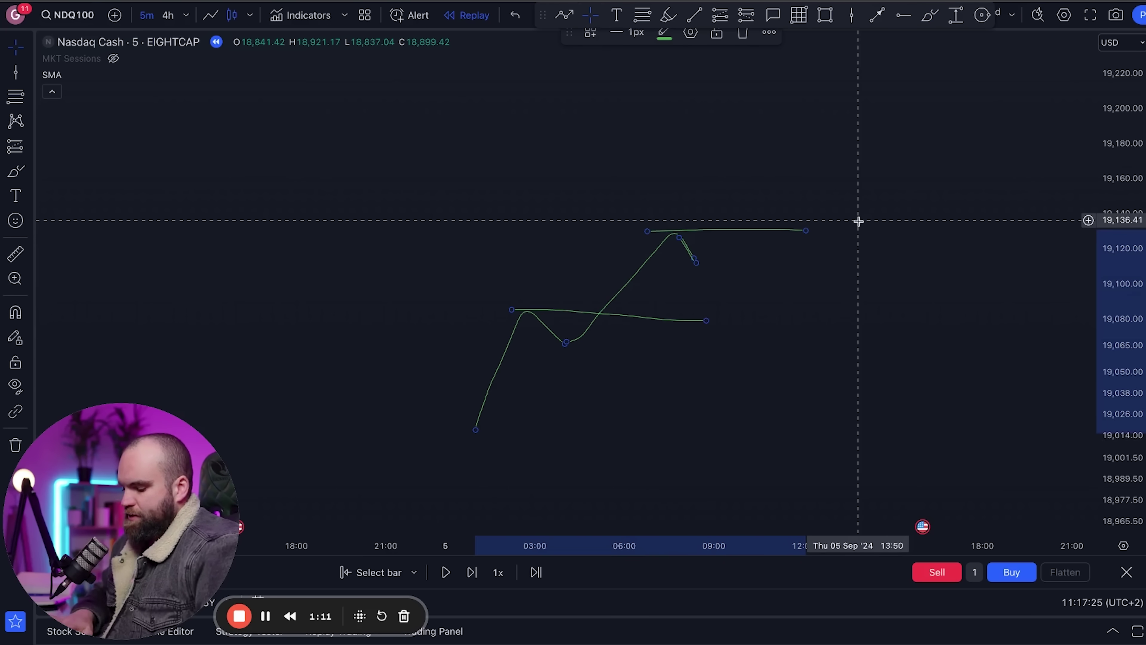
key("Delete")
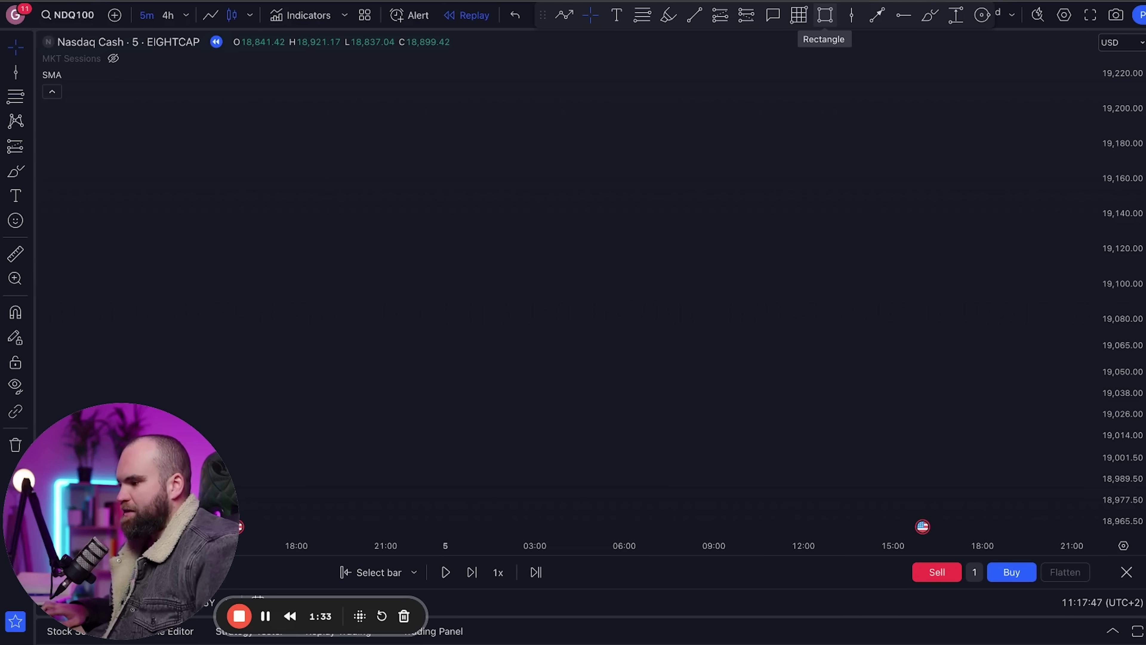
Step: Draw two long horizontal rectangle zones, one at about 19,046 to 19,066 and one at about 19,178 to 19,205
left_click(825, 16)
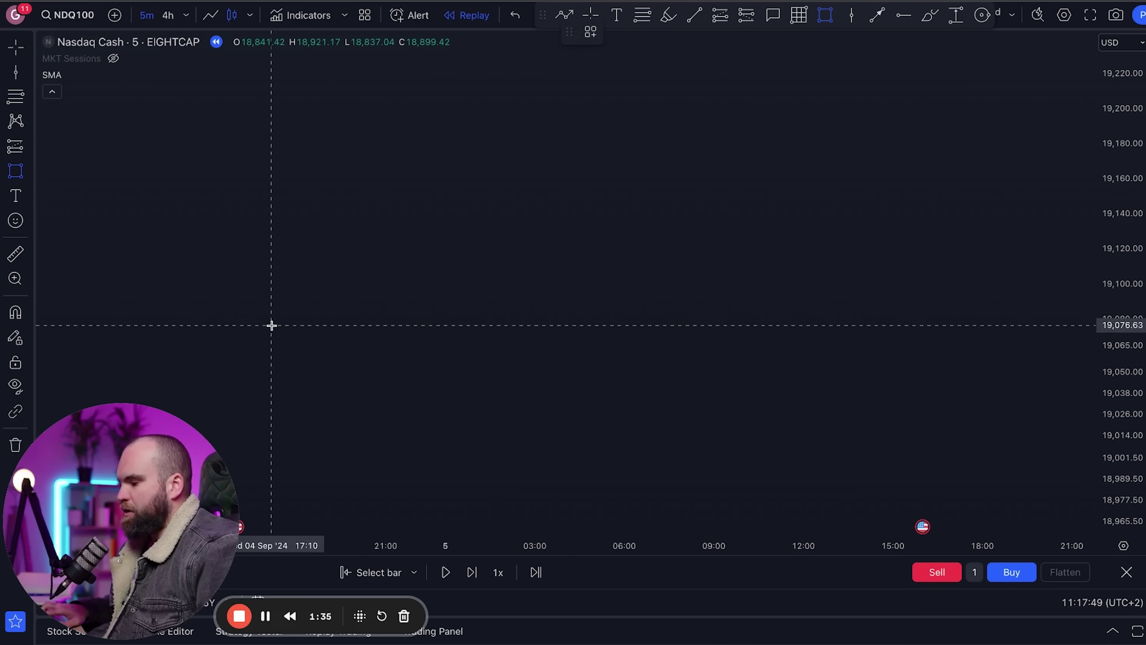
left_click_drag(295, 345, 947, 379)
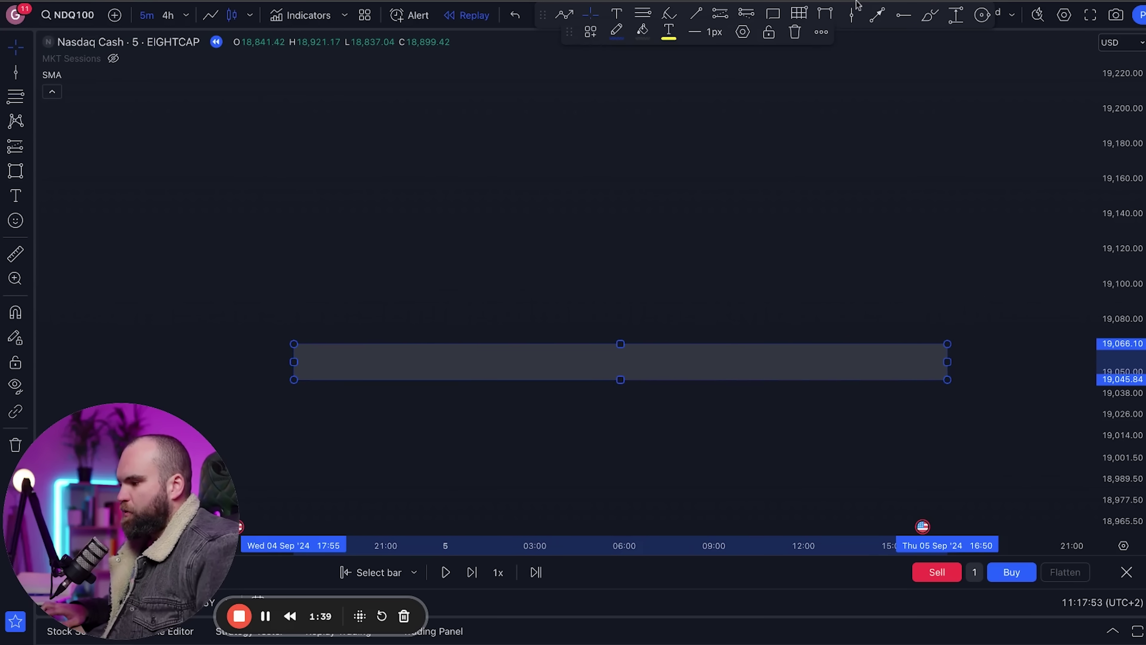
left_click(826, 15)
left_click_drag(293, 102, 940, 147)
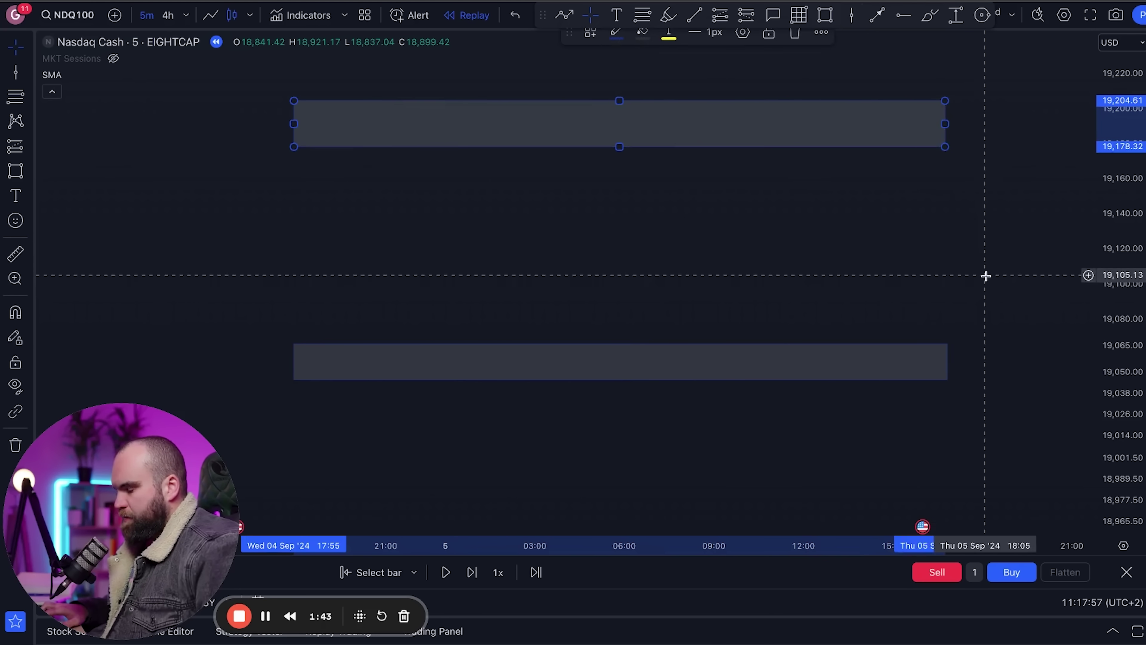
left_click_drag(986, 276, 988, 279)
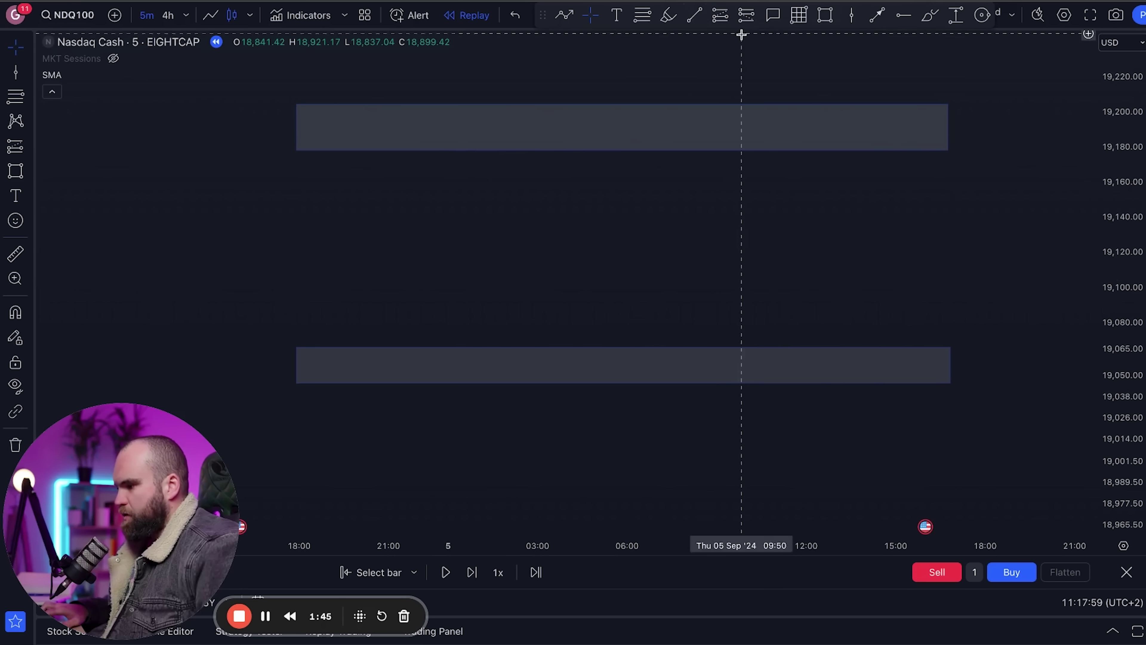
Step: Brush a horizontal line just below the upper zone with an arrow pointing up from it into the zone
left_click(929, 15)
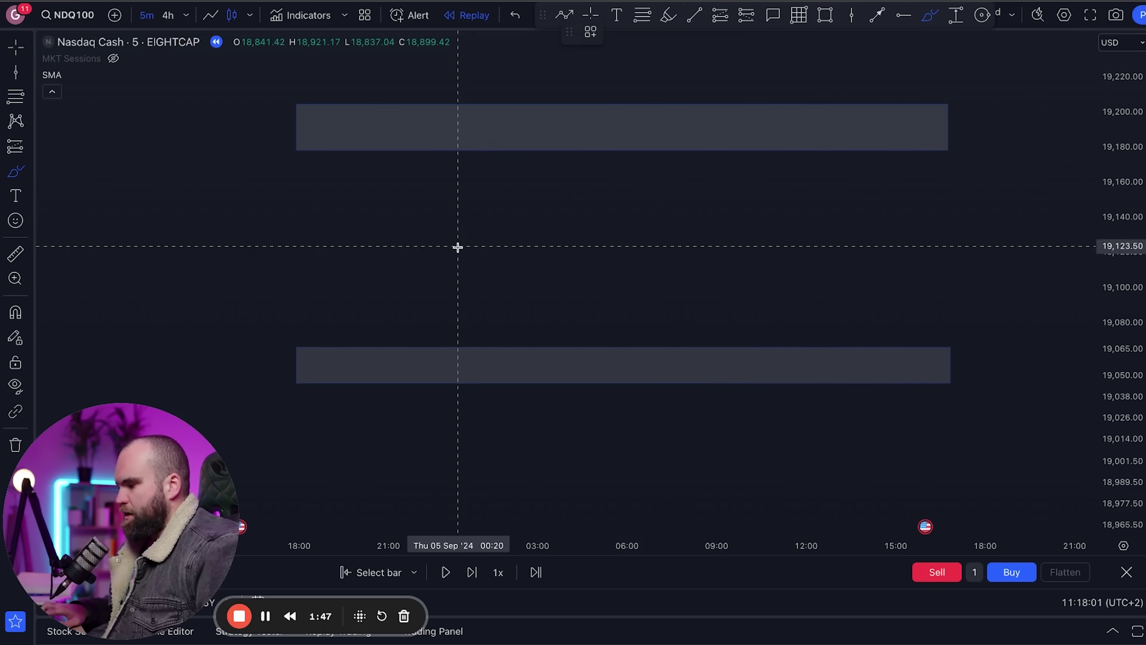
mouse_move(409, 349)
left_mouse_down()
mouse_move(507, 315)
mouse_move(695, 145)
left_mouse_up()
key("super+z")
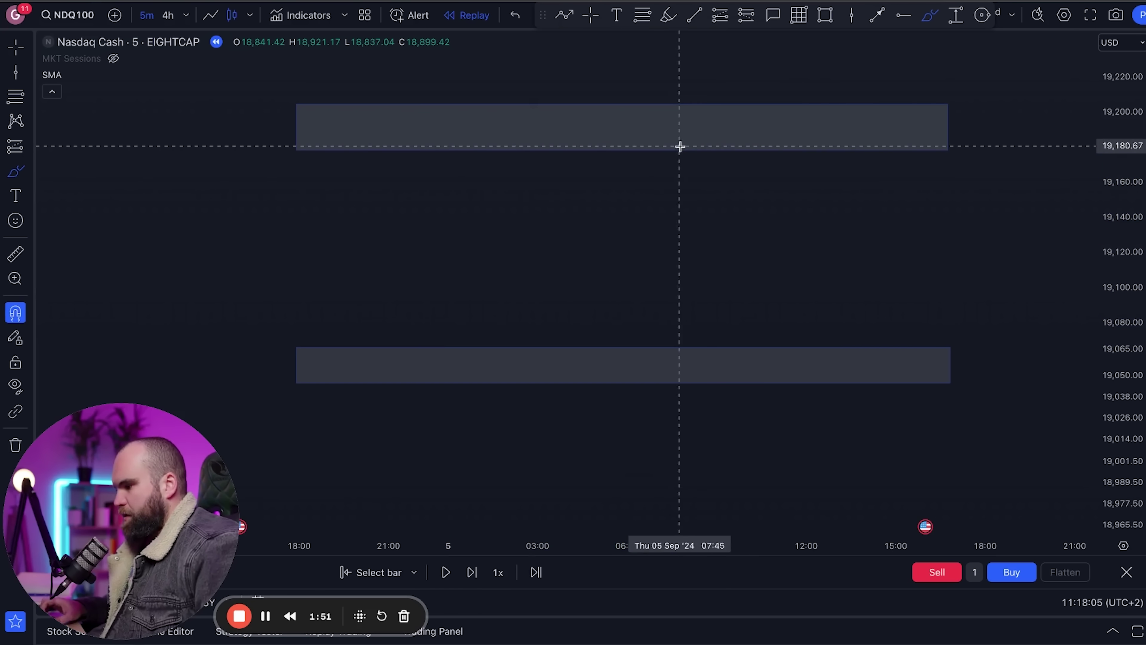
left_click(641, 170)
left_click(515, 171)
left_click_drag(515, 170, 669, 171)
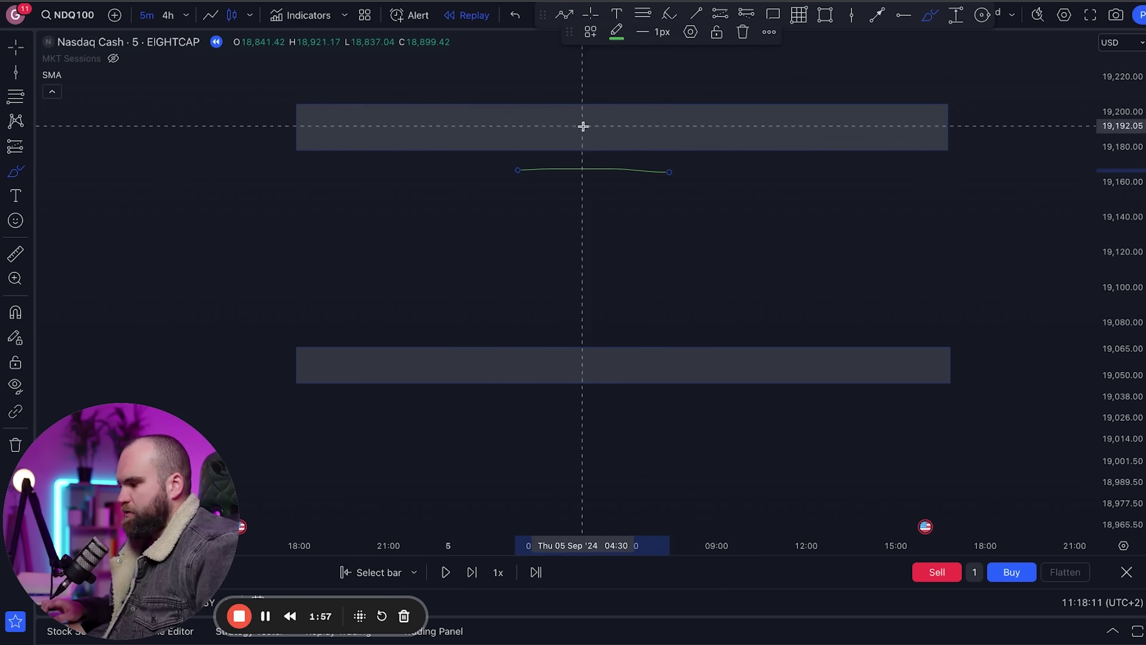
left_click(586, 155)
left_click(612, 140)
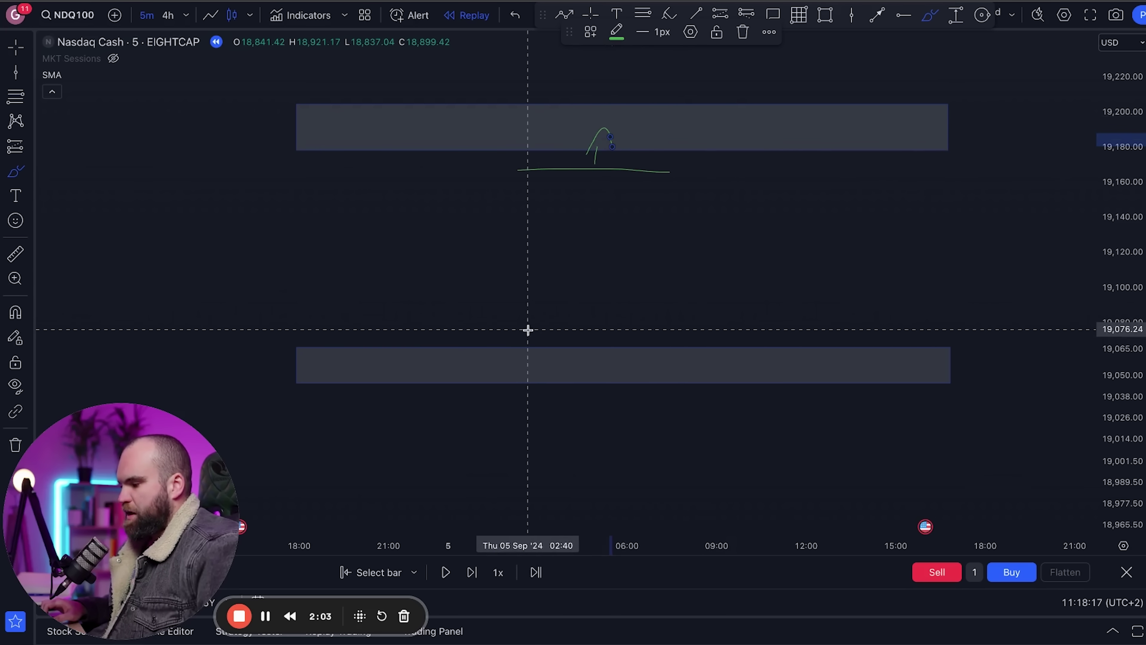
Step: Brush a line above the lower zone with arrows pointing down and up from it, plus a downward arrow below the upper line
left_click_drag(530, 328, 716, 334)
mouse_move(600, 324)
left_mouse_down()
mouse_move(606, 363)
mouse_move(622, 345)
left_mouse_up()
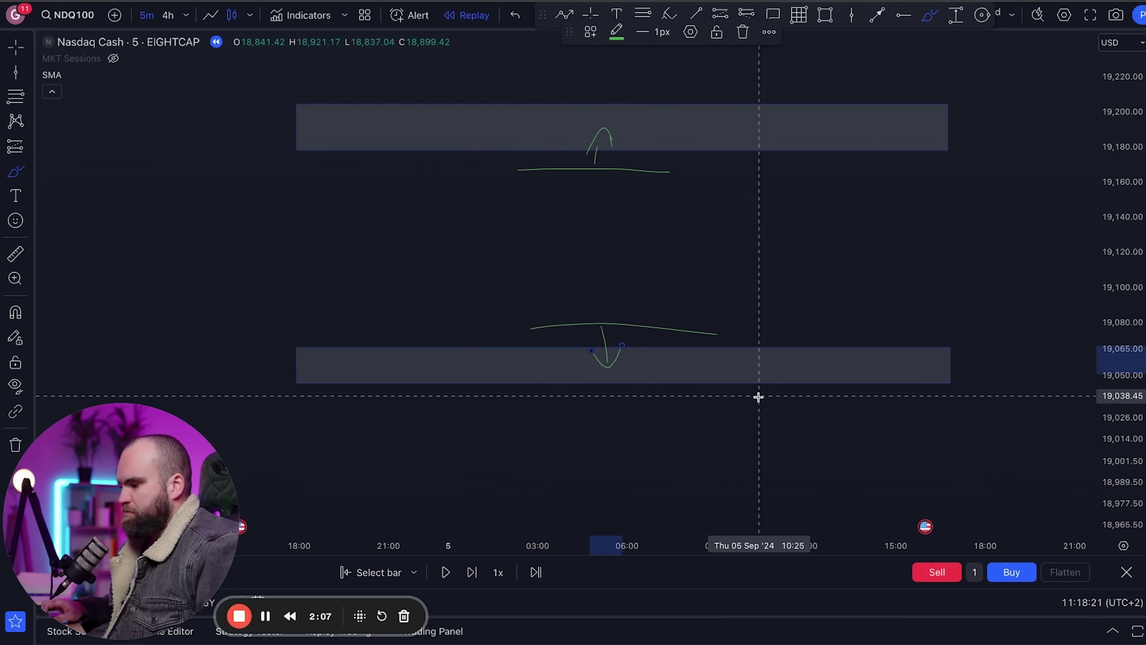
left_click_drag(597, 312, 619, 244)
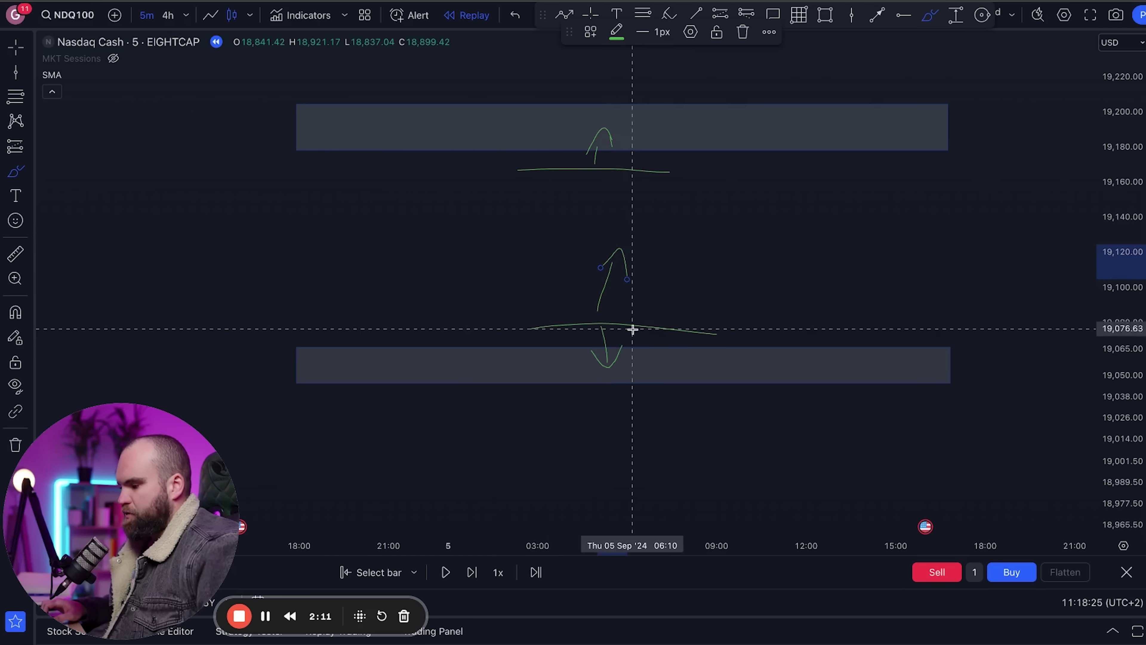
left_click_drag(608, 183, 614, 216)
left_click_drag(596, 202, 626, 198)
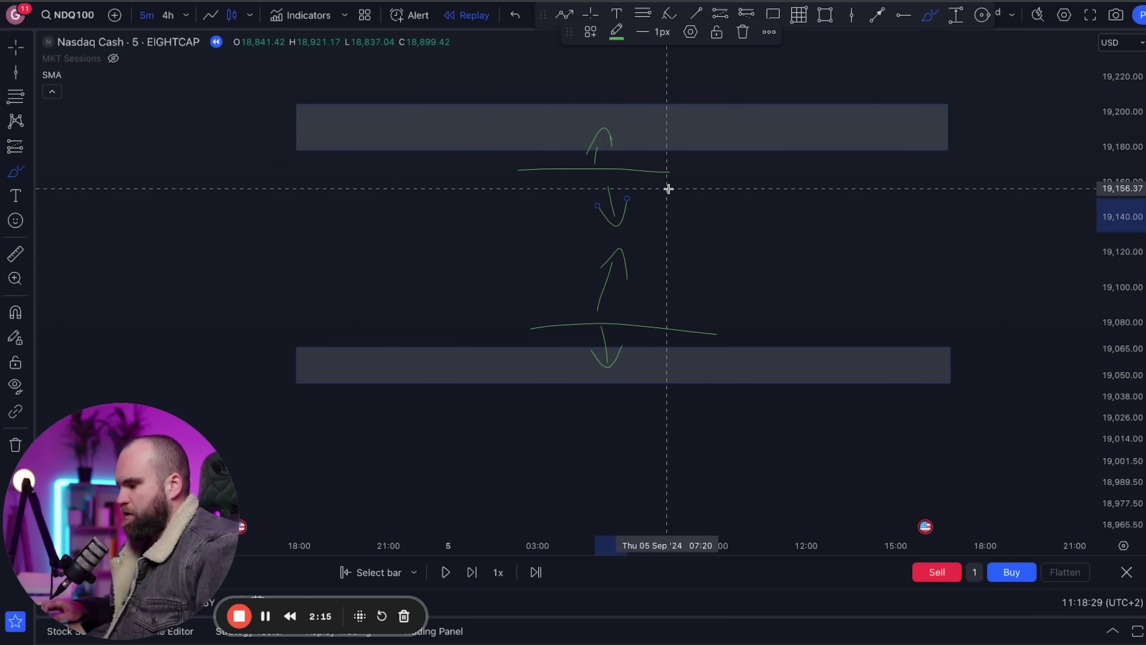
Step: Remove the brushed lines and arrows around the two zones, keeping both rectangles
key("ctrl+z")
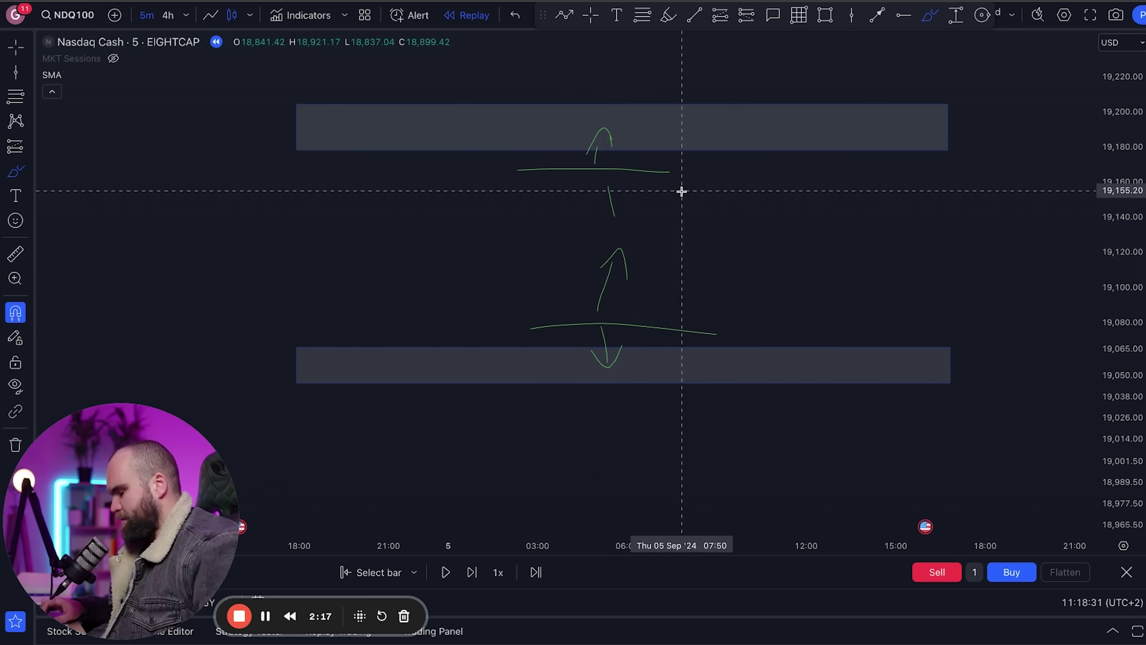
left_click(590, 20)
scroll(494, 163, "left", 3)
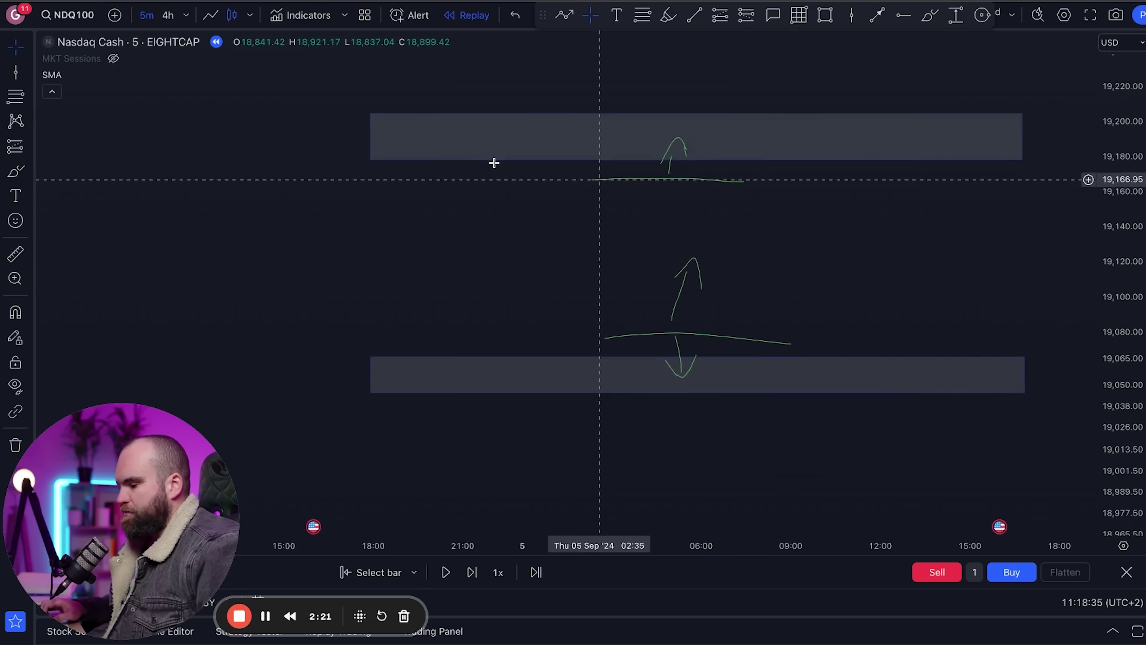
scroll(494, 162, "right", 3)
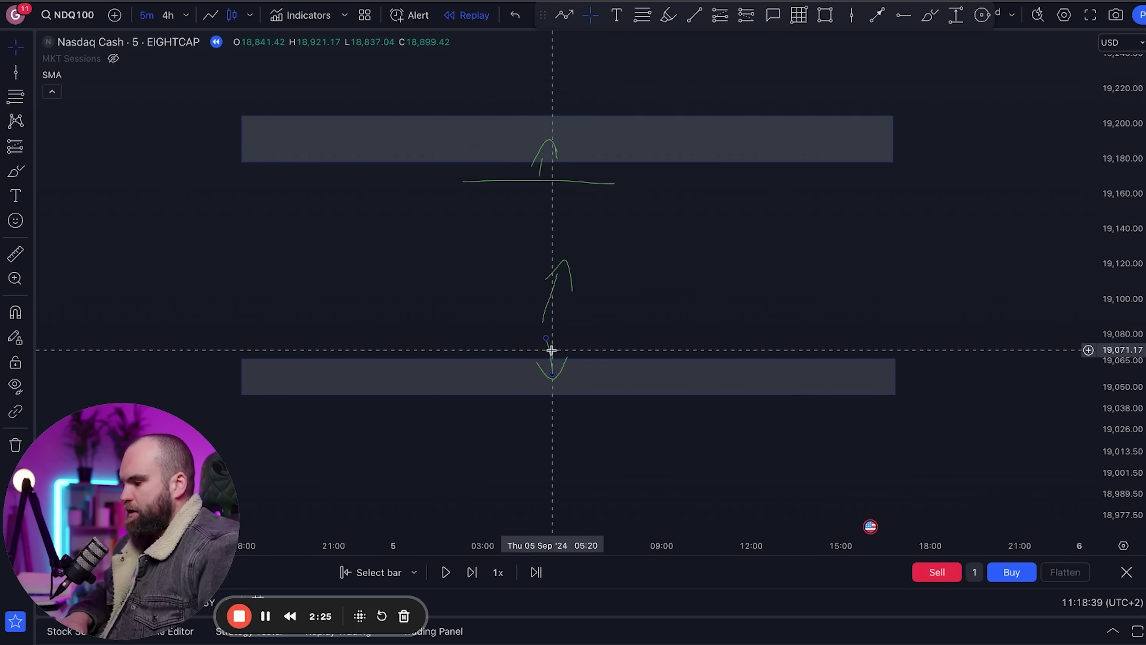
left_click(562, 376)
key("Delete")
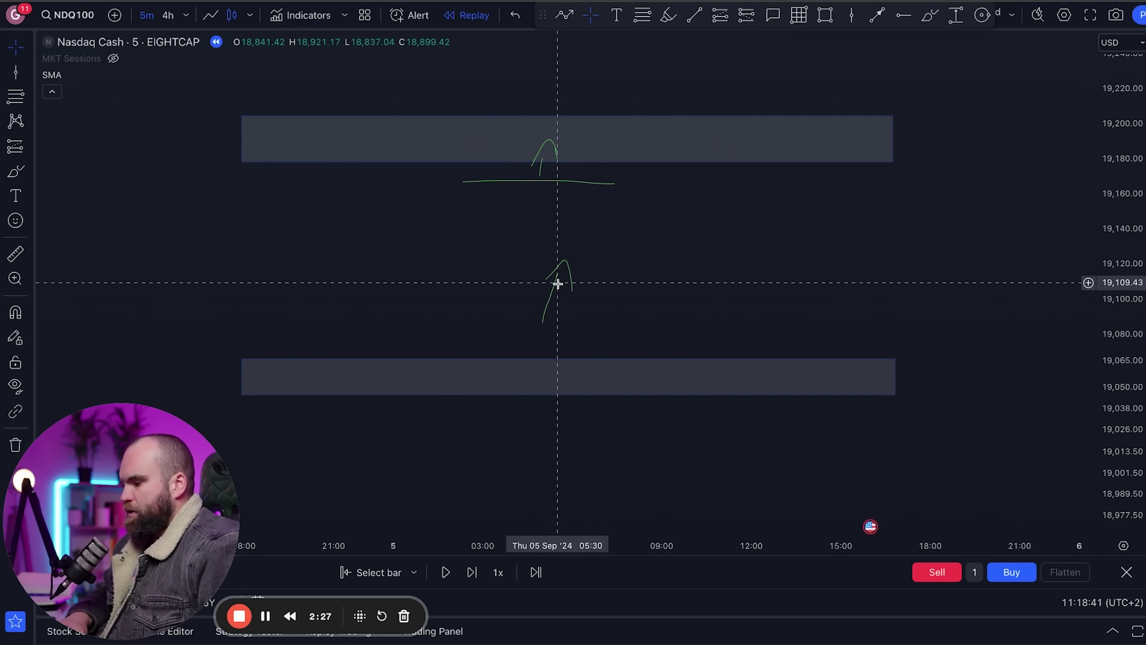
left_click(554, 287)
key("Delete")
key("Escape")
key("Escape")
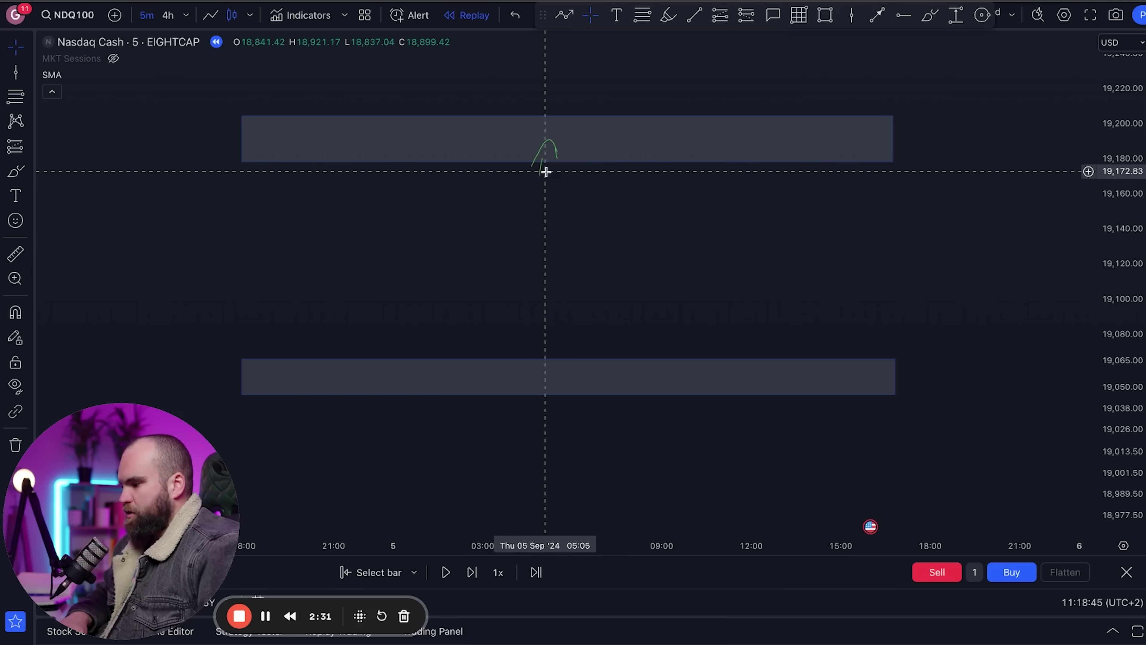
key("Escape")
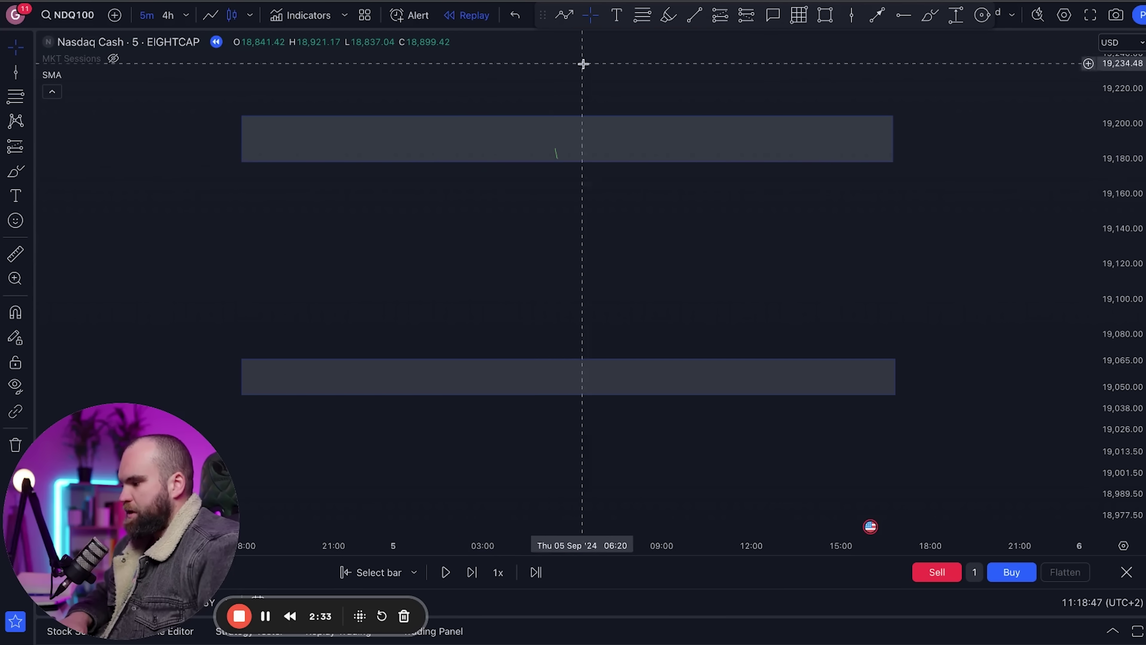
Step: Brush a rising price path with two pullbacks, and move the two rectangle zones onto its first and second swing highs
mouse_move(304, 476)
left_mouse_down()
mouse_move(286, 509)
mouse_move(397, 302)
mouse_move(450, 370)
mouse_move(636, 138)
mouse_move(739, 225)
mouse_move(875, 86)
left_mouse_up()
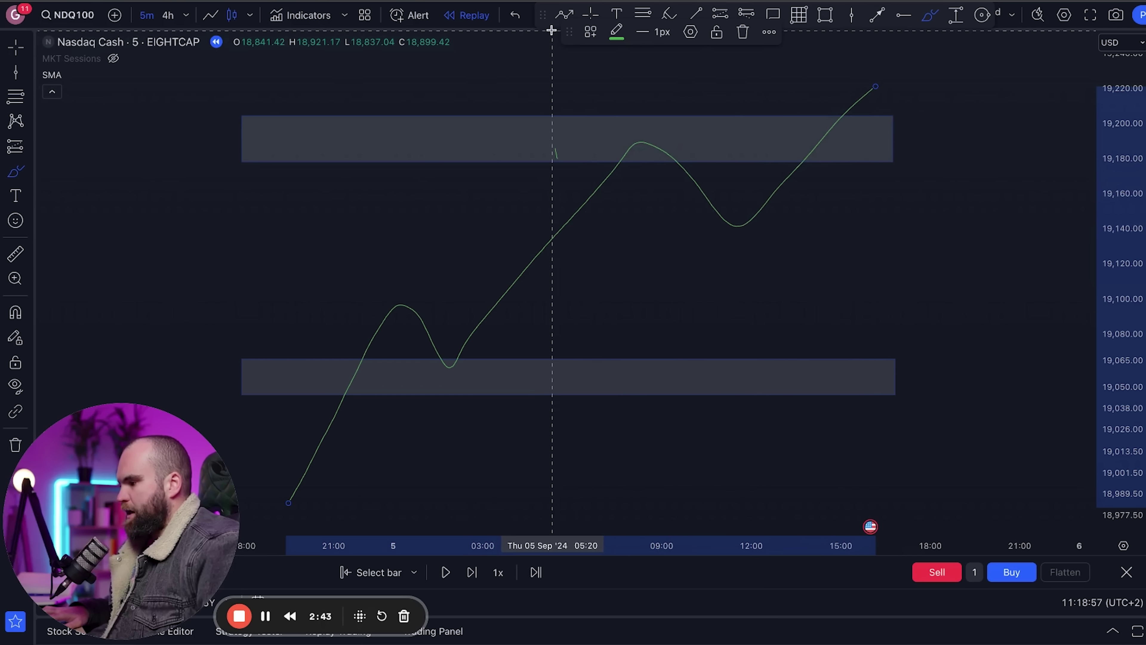
left_click(591, 17)
left_click_drag(614, 361, 625, 281)
left_click(627, 116)
left_click_drag(681, 123, 842, 146)
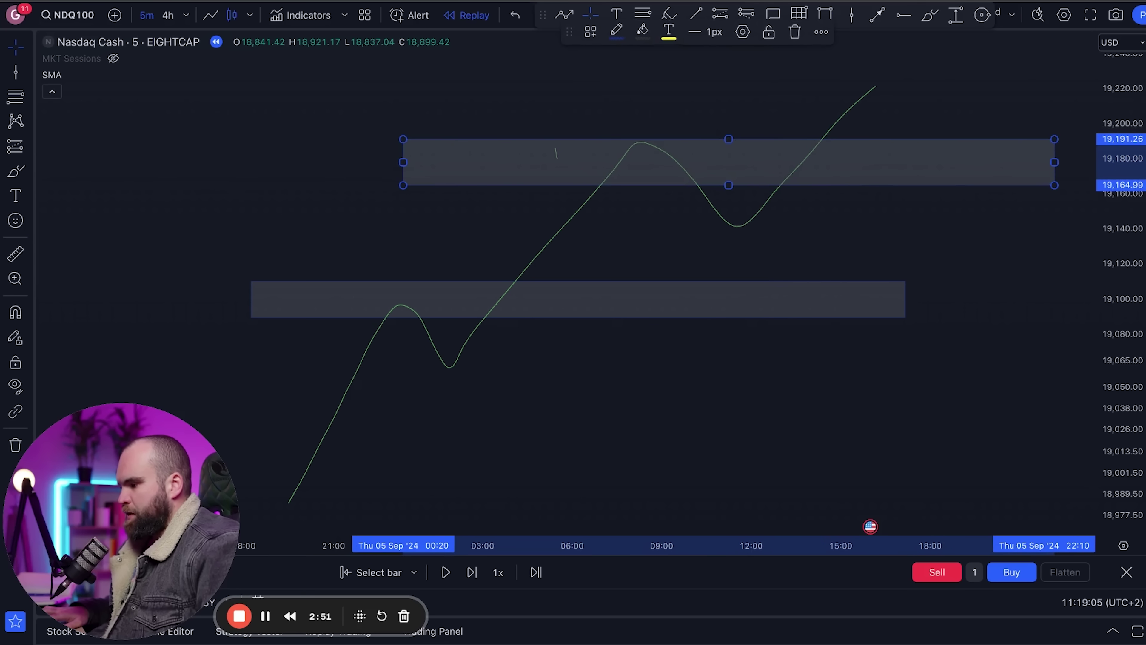
left_click_drag(895, 220, 947, 199)
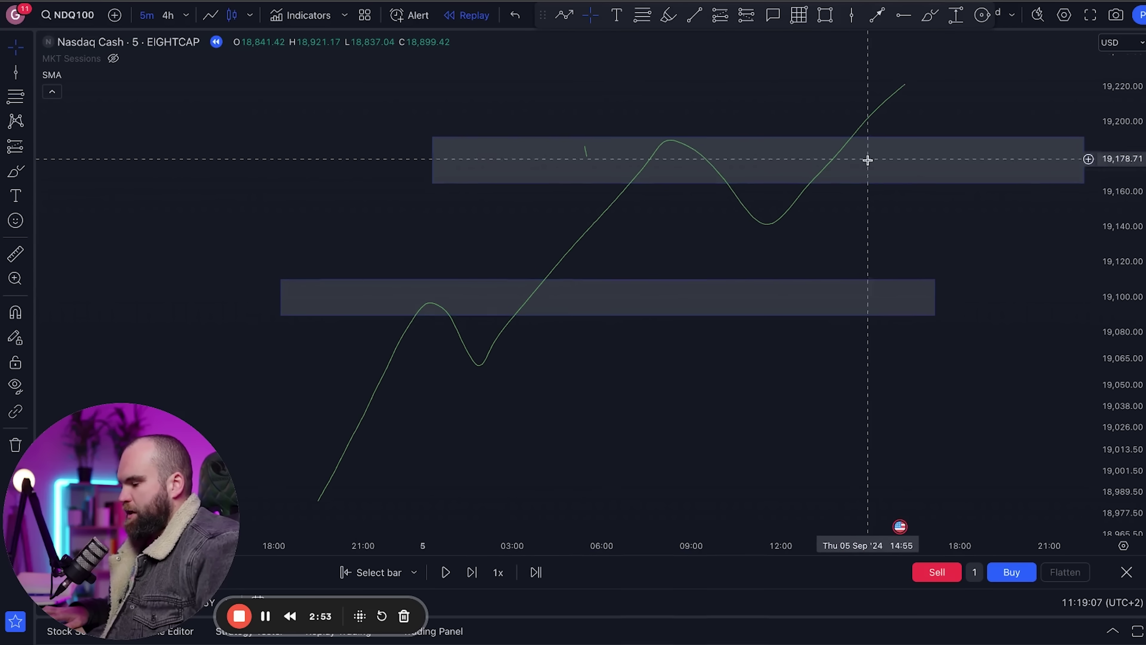
Step: Mark both swing lows and both swing highs of the price path with small circles
left_click(983, 16)
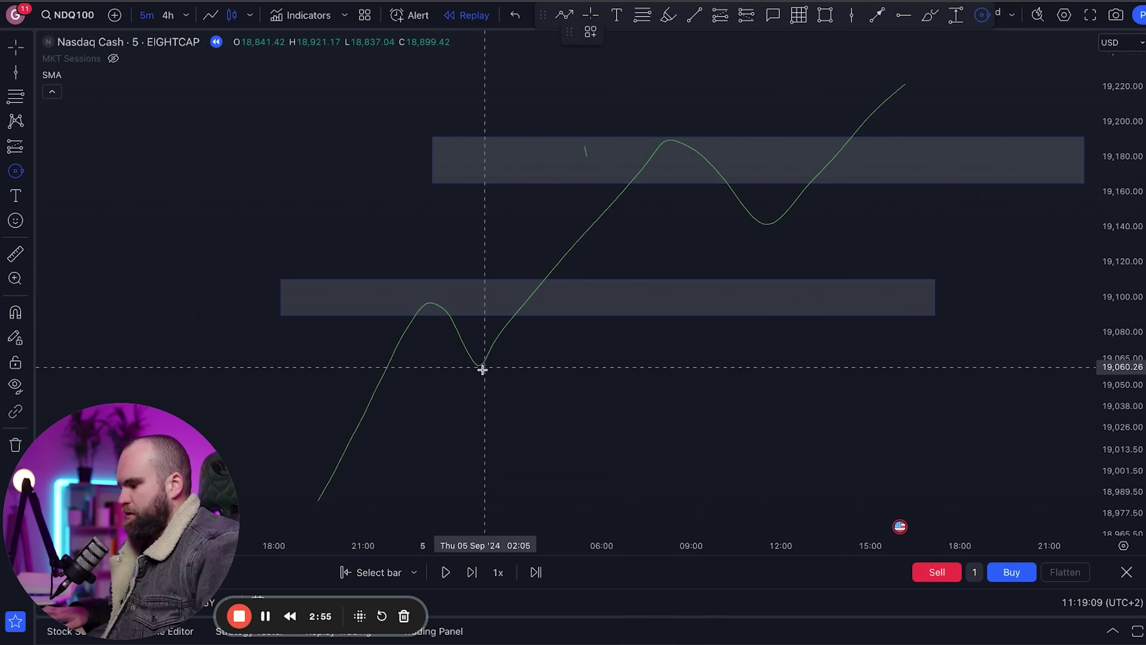
left_click_drag(482, 375, 488, 383)
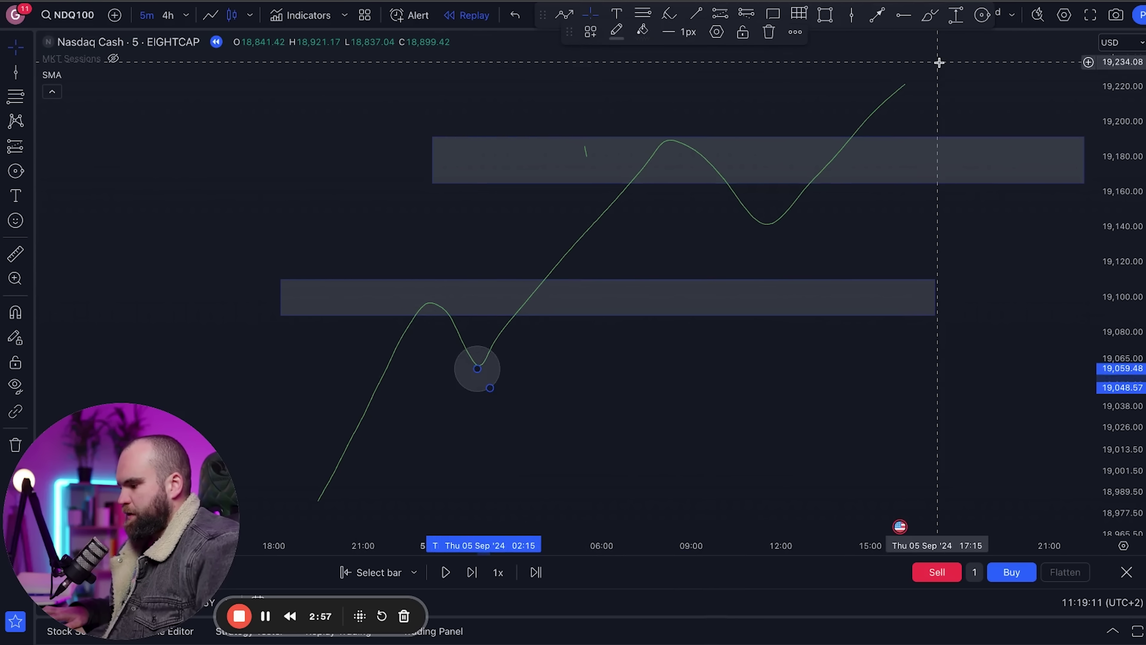
left_click_drag(430, 301, 440, 314)
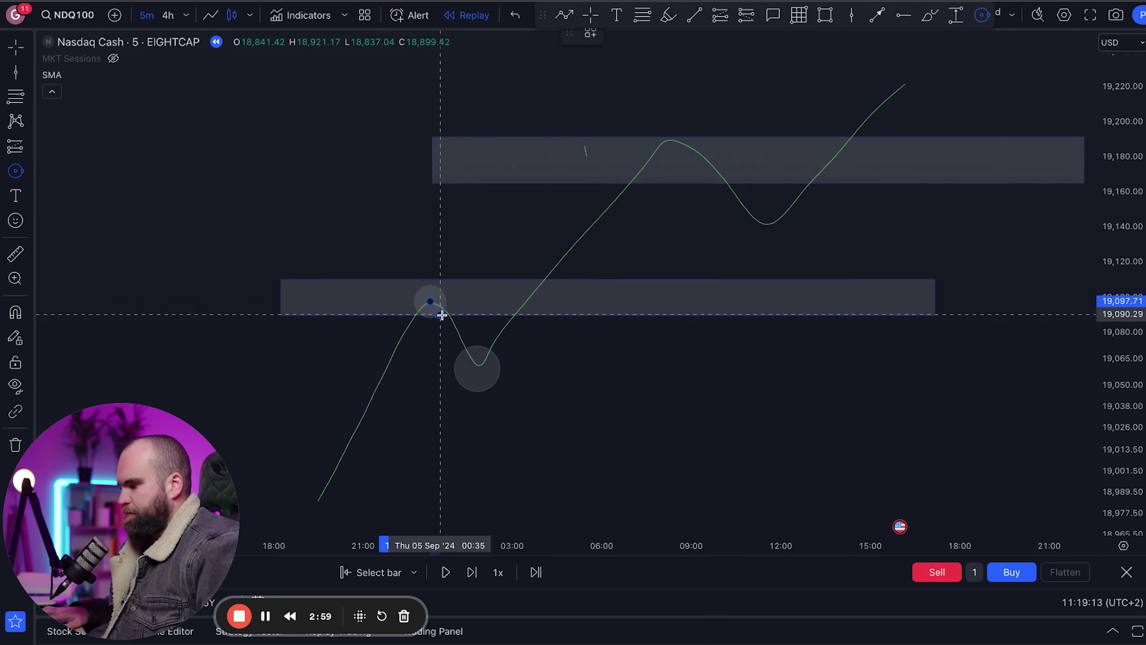
left_click(982, 15)
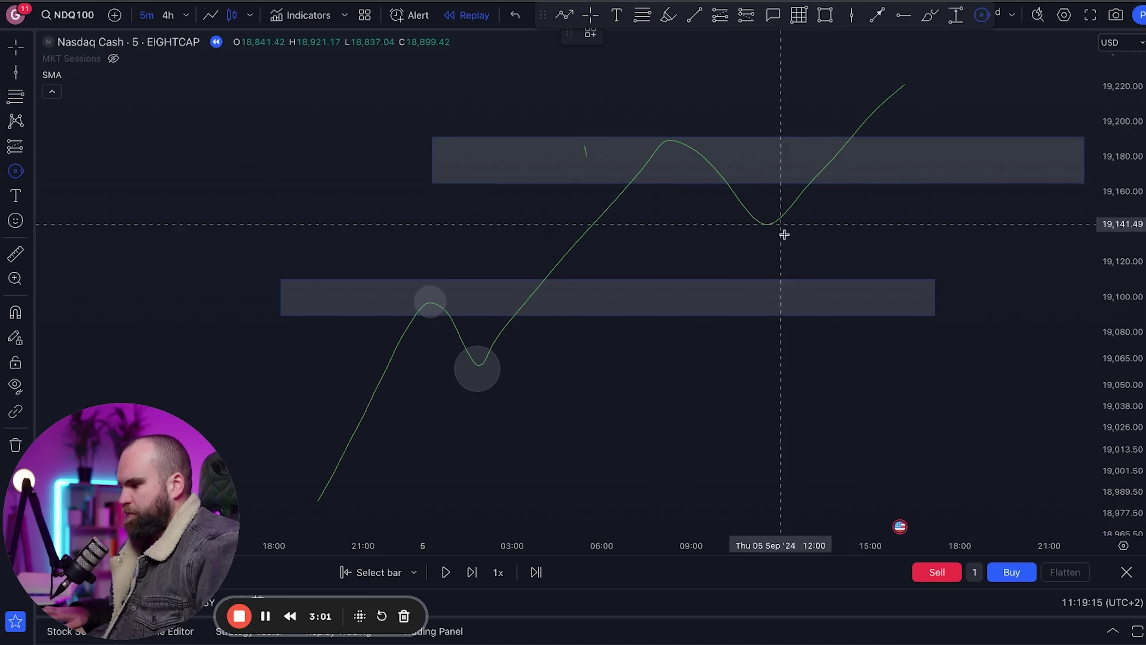
left_click_drag(758, 223, 784, 240)
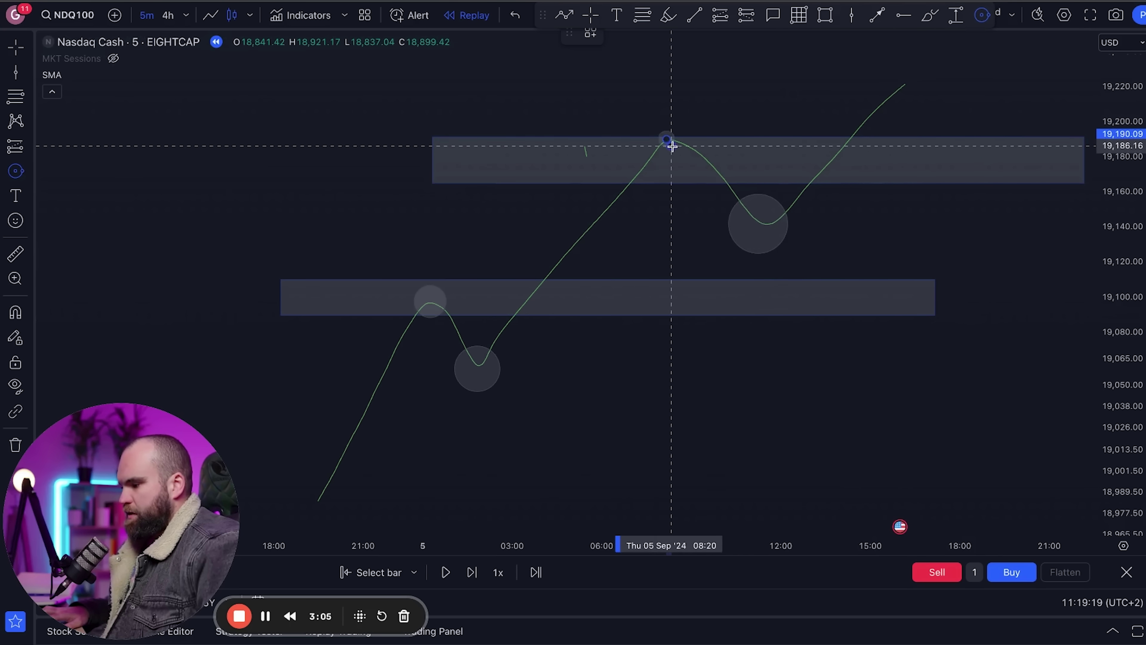
left_click_drag(666, 139, 679, 152)
left_click_drag(727, 91, 666, 144)
left_click_drag(624, 299, 663, 151)
mouse_move(554, 379)
left_mouse_down()
mouse_move(549, 445)
mouse_move(552, 396)
left_mouse_up()
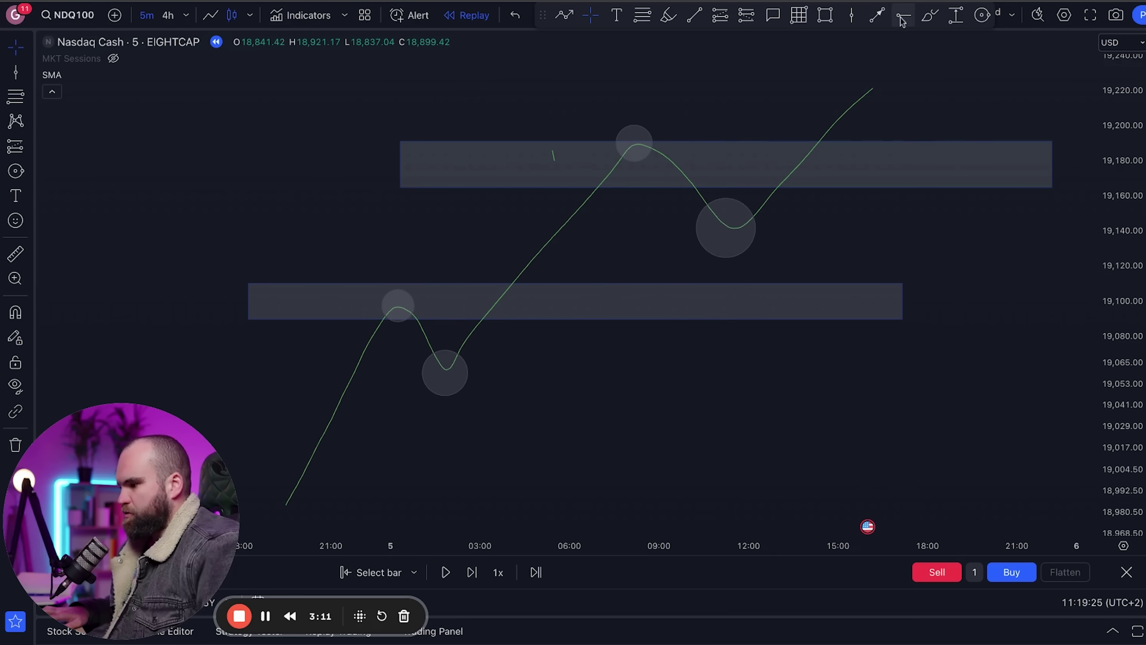
Step: Highlight in red from each swing high across to where the price path breaks above it, and trace the onward move
left_click(668, 15)
left_click_drag(393, 305, 504, 302)
left_click_drag(632, 144, 808, 147)
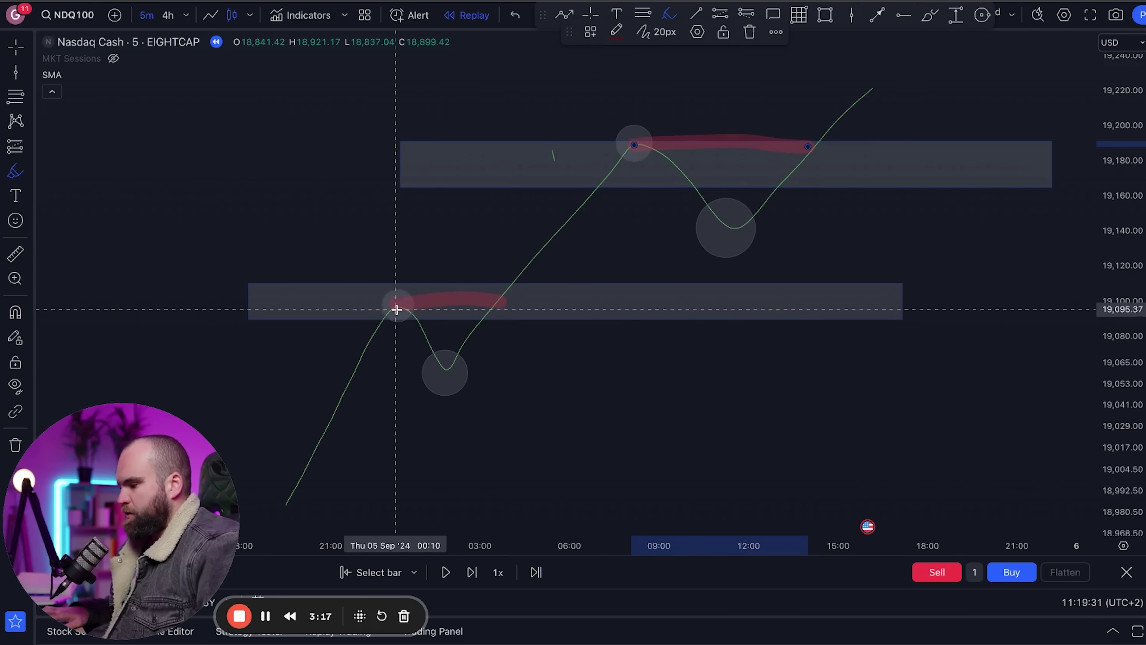
mouse_move(397, 302)
left_mouse_down()
mouse_move(448, 371)
mouse_move(627, 147)
mouse_move(740, 236)
mouse_move(867, 81)
left_mouse_up()
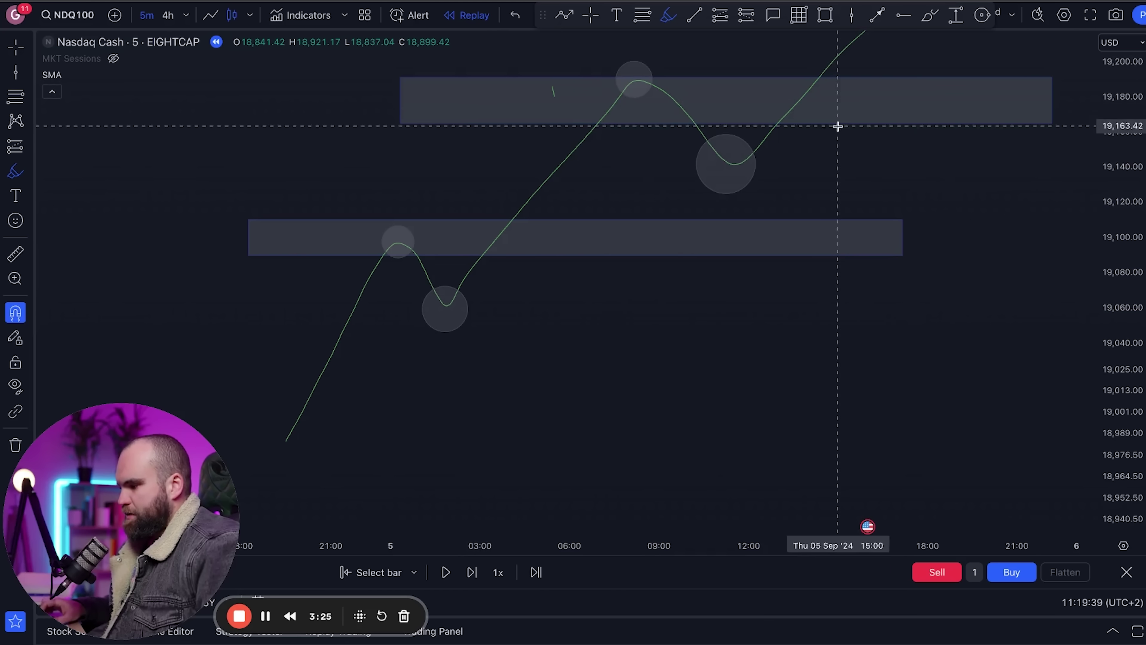
Step: Delete the brushed price path and the circles around both swing lows, keeping the two zones and the swing-high circles
left_click(590, 15)
left_click_drag(868, 151, 838, 233)
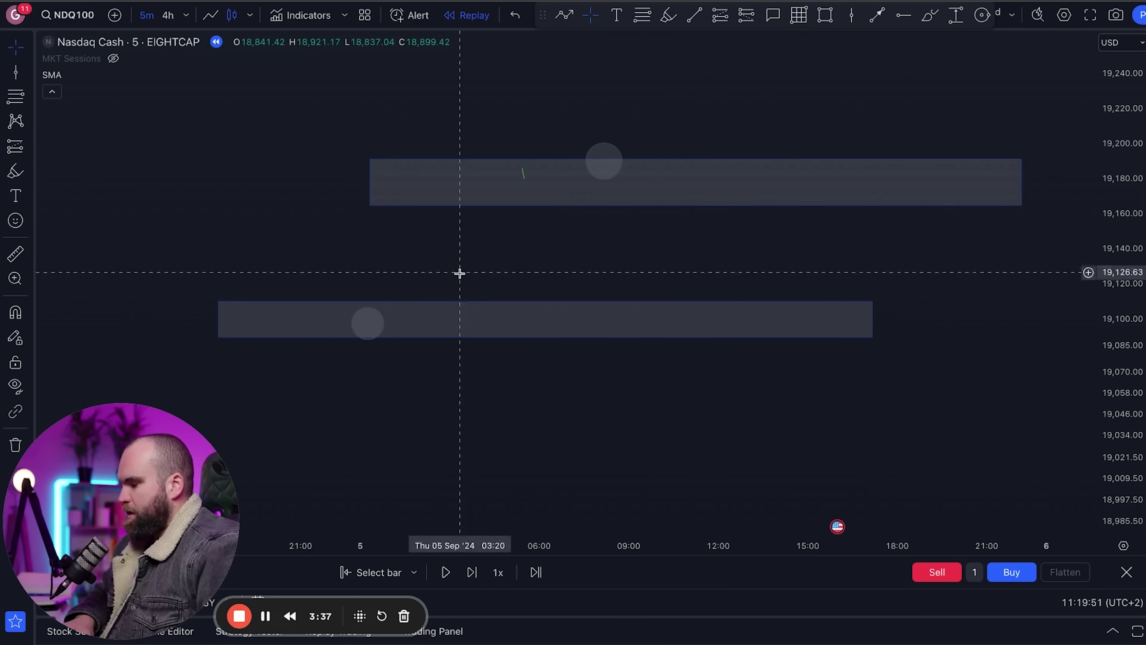
Step: Brush a horizontal line with a downward arrow at the lower zone, and a horizontal line with an upward arrow at the upper zone
left_click(929, 15)
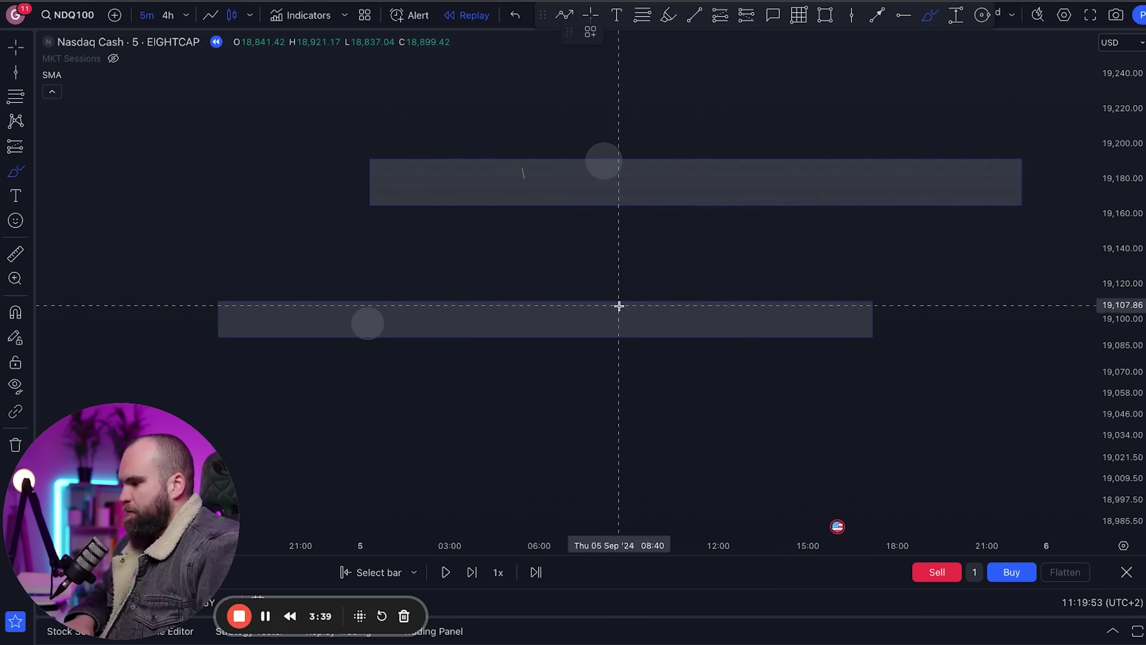
left_click(525, 292)
mouse_move(526, 291)
left_mouse_down()
mouse_move(652, 292)
mouse_move(607, 302)
mouse_move(609, 319)
left_mouse_up()
left_click_drag(603, 311, 616, 305)
left_click(617, 214)
left_click(714, 214)
left_click_drag(669, 209, 685, 199)
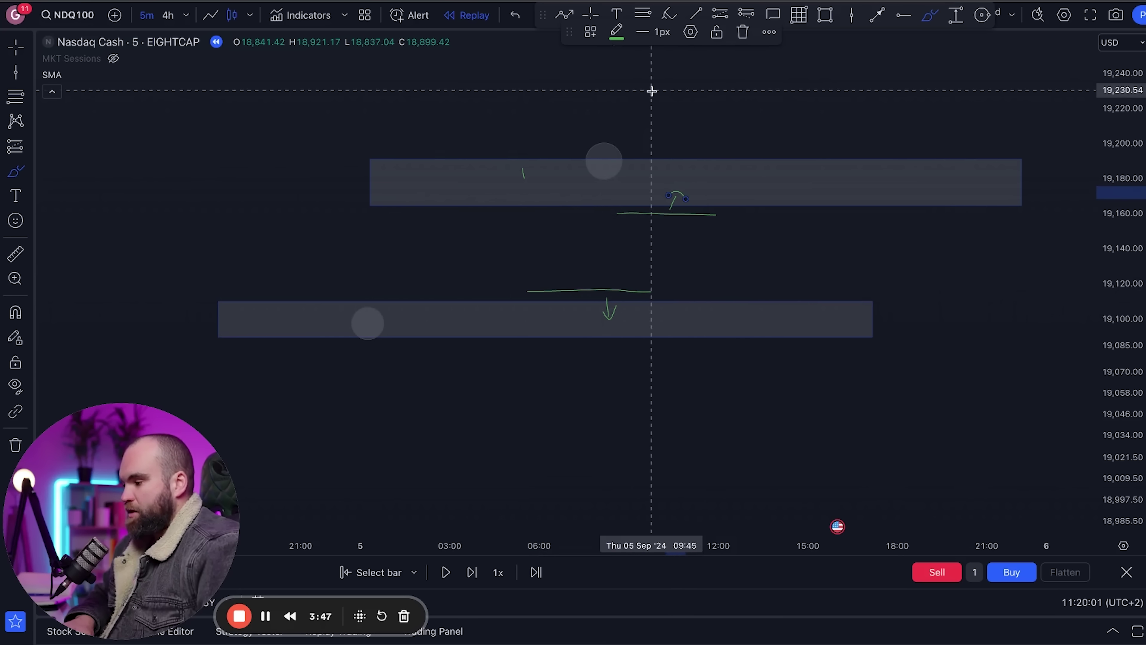
Step: Select all remaining drawings, including both rectangles, the circles and the brushed marks, and delete them
left_click(591, 17)
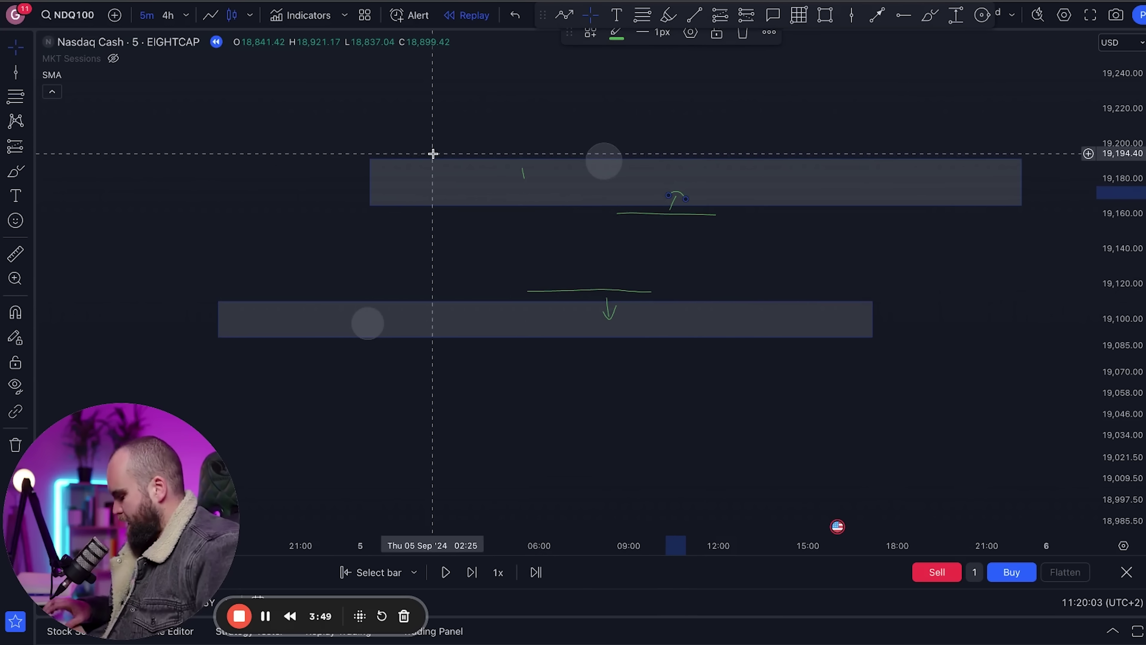
mouse_move(172, 113)
left_mouse_down()
mouse_move(868, 435)
mouse_move(1030, 478)
left_mouse_up()
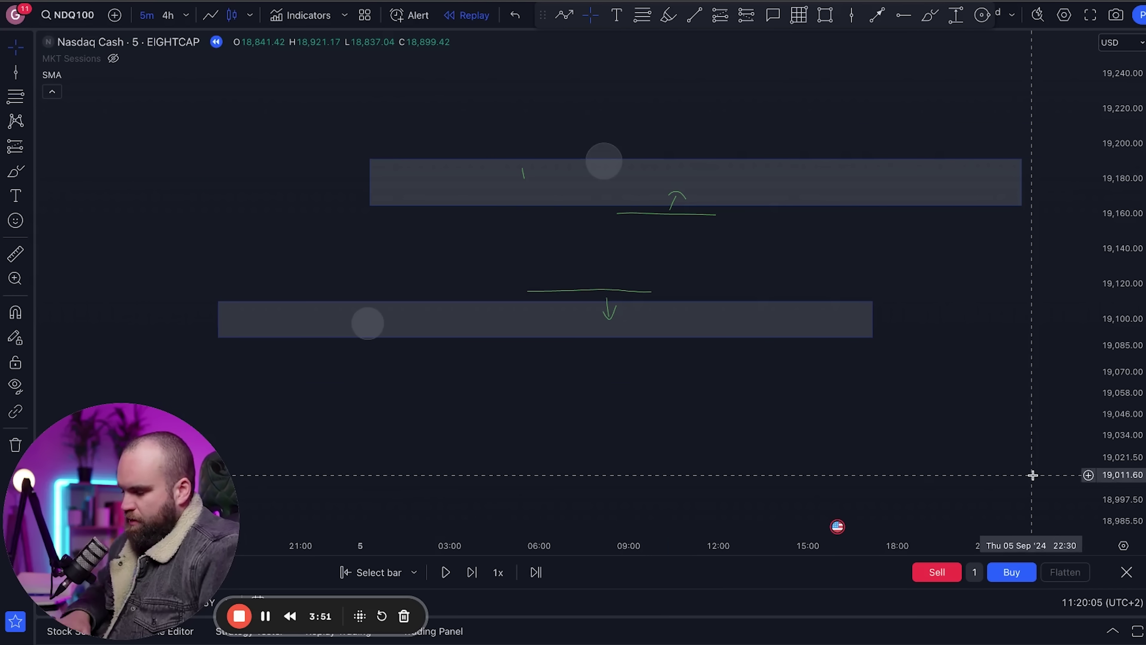
left_click_drag(976, 116, 250, 360)
key("Delete")
Step: Examine the Nasdaq 5-minute price action up to the latest replay candle
left_click_drag(297, 435, 735, 192)
left_click_drag(737, 380, 913, 163)
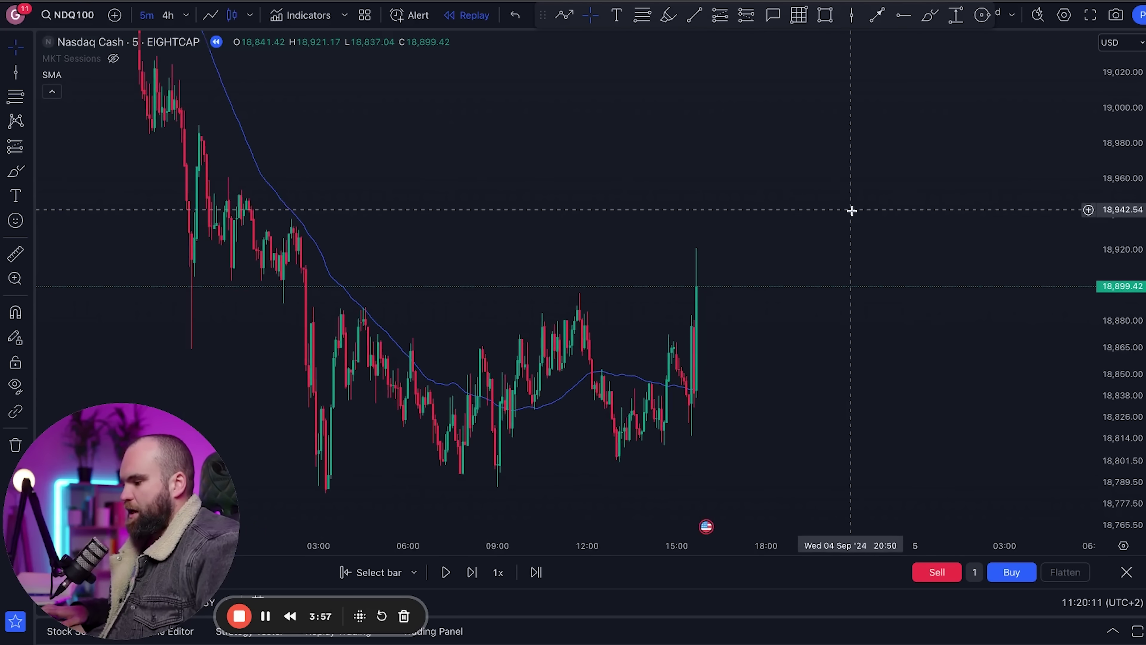
scroll(851, 211, "up", 2)
left_click_drag(1111, 215, 1101, 327)
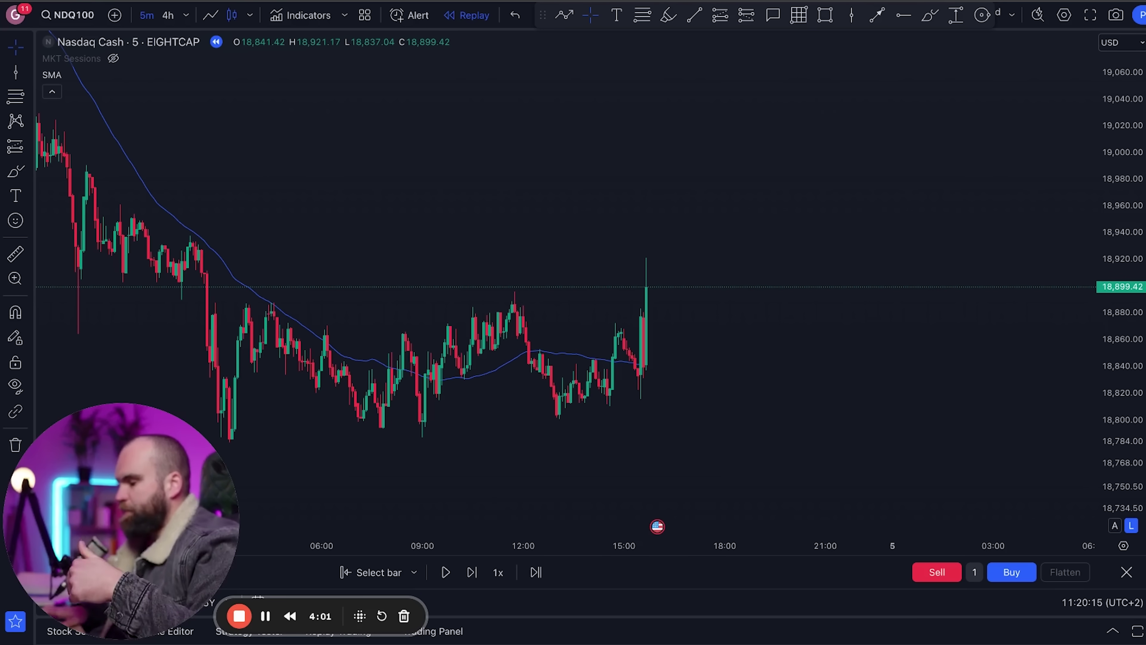
scroll(719, 305, "down", 2)
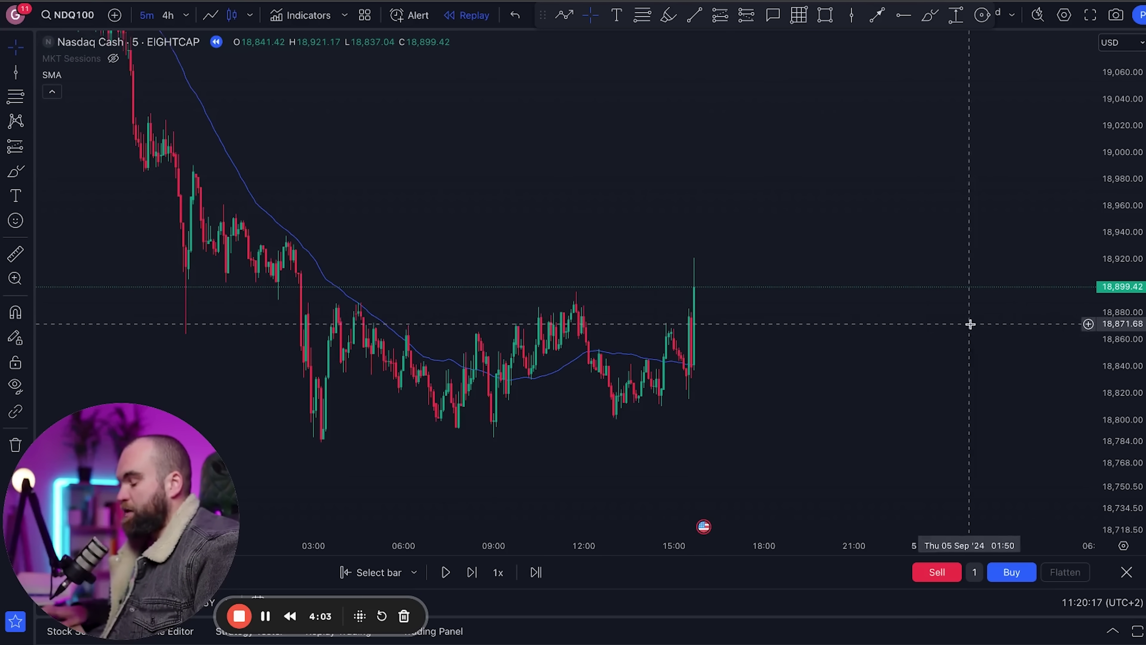
left_click_drag(1101, 296, 1100, 345)
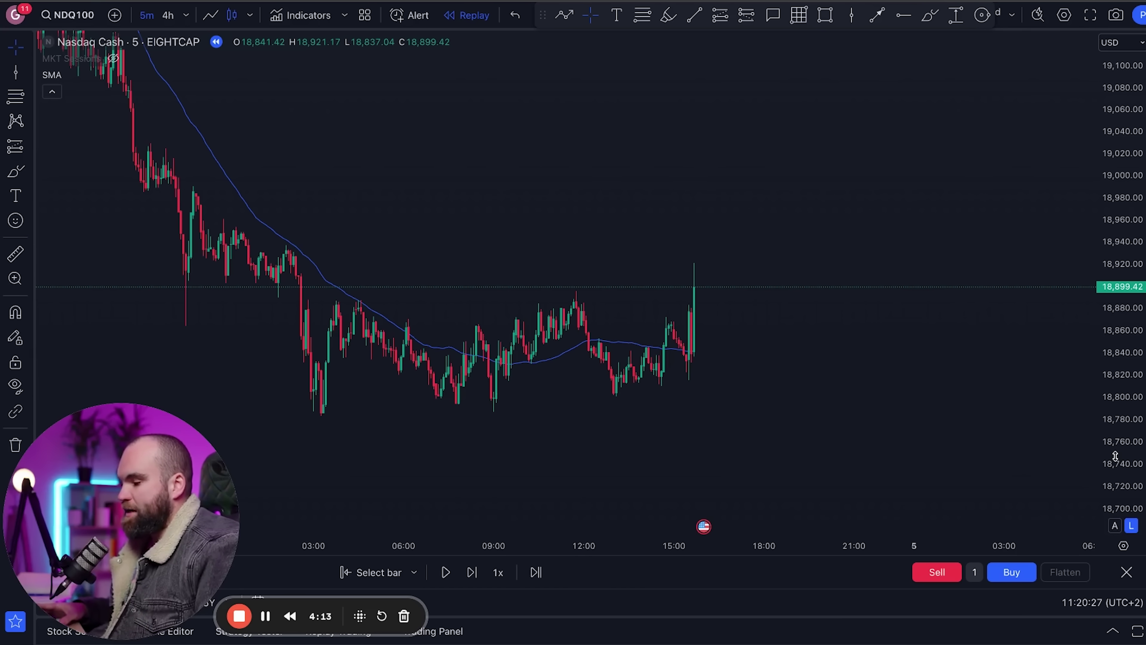
scroll(1114, 456, "up", 5)
scroll(742, 238, "up", 1)
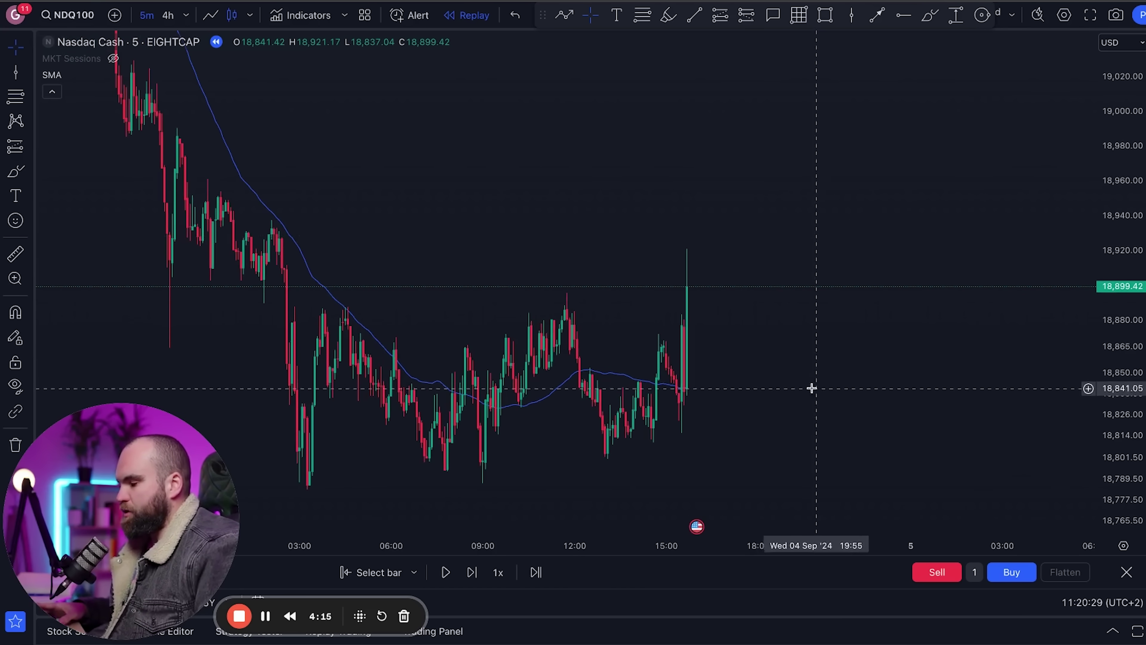
left_click_drag(811, 367, 916, 328)
scroll(928, 334, "up", 1)
scroll(1121, 420, "up", 3)
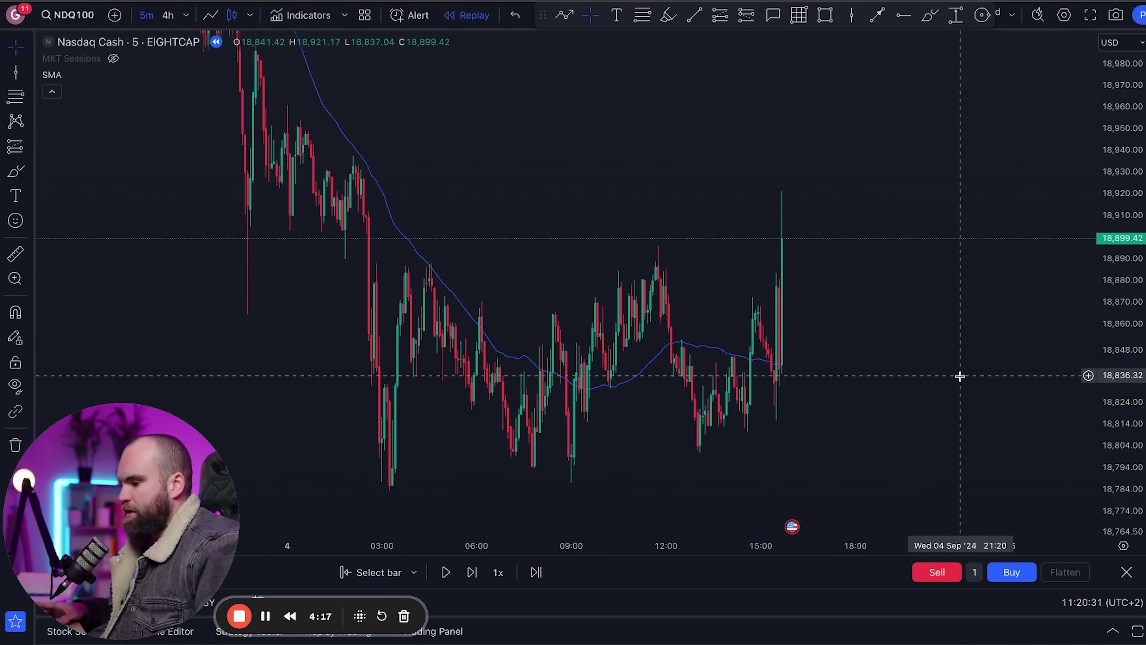
scroll(960, 376, "up", 2)
scroll(818, 335, "left", 3)
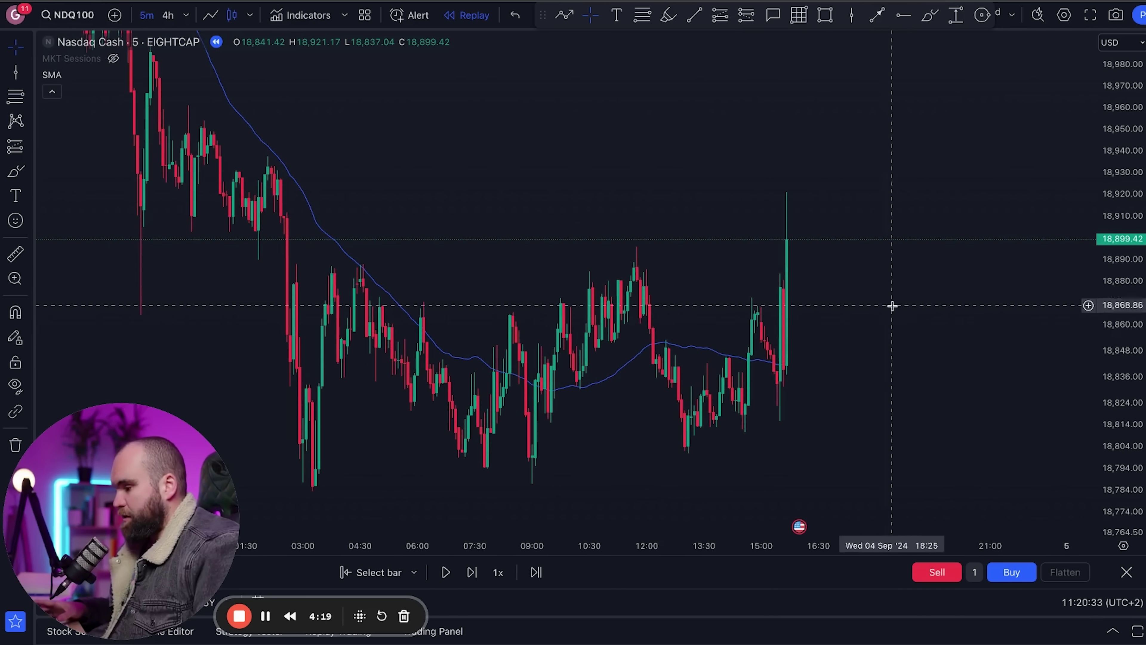
scroll(848, 180, "up", 2)
scroll(848, 181, "left", 1)
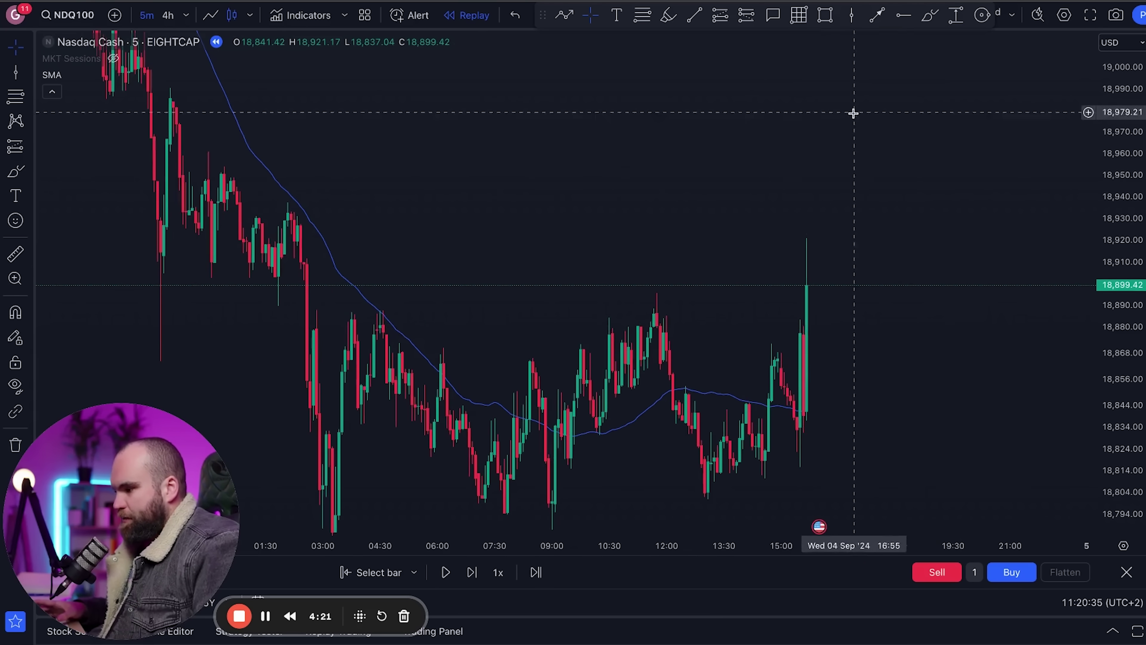
scroll(853, 113, "down", 1)
Step: Switch the chart to the 4-hour timeframe and reset the price scale to fit the candles
left_click(169, 17)
left_click_drag(1121, 65, 1109, 512)
scroll(929, 478, "up", 5)
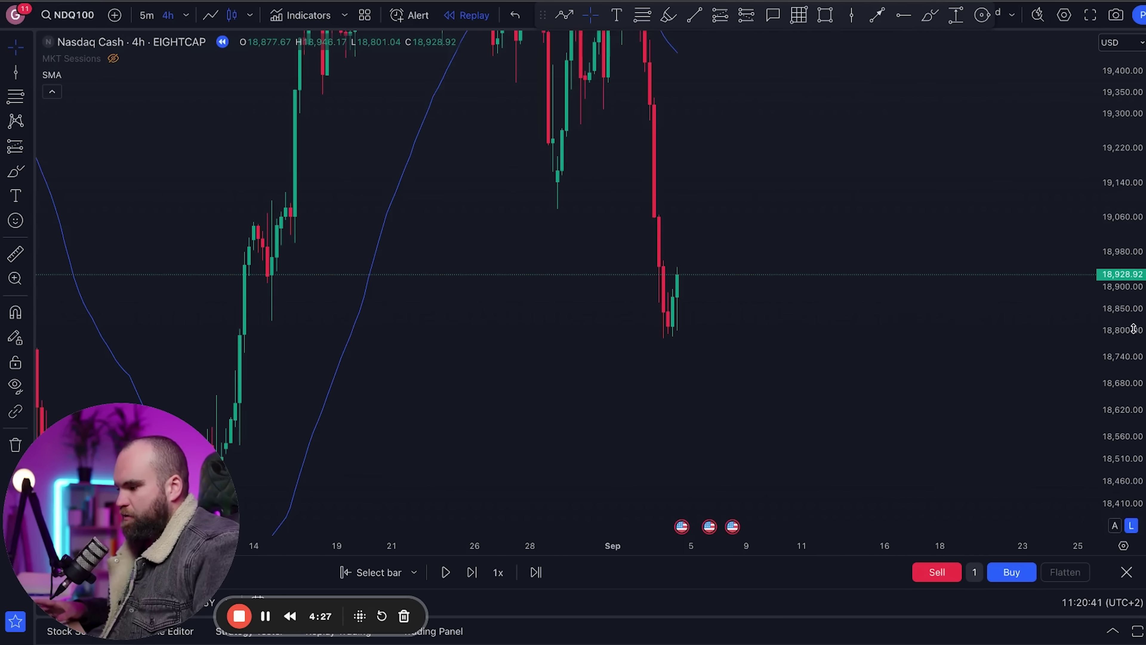
double_click(1138, 208)
scroll(820, 403, "up", 3)
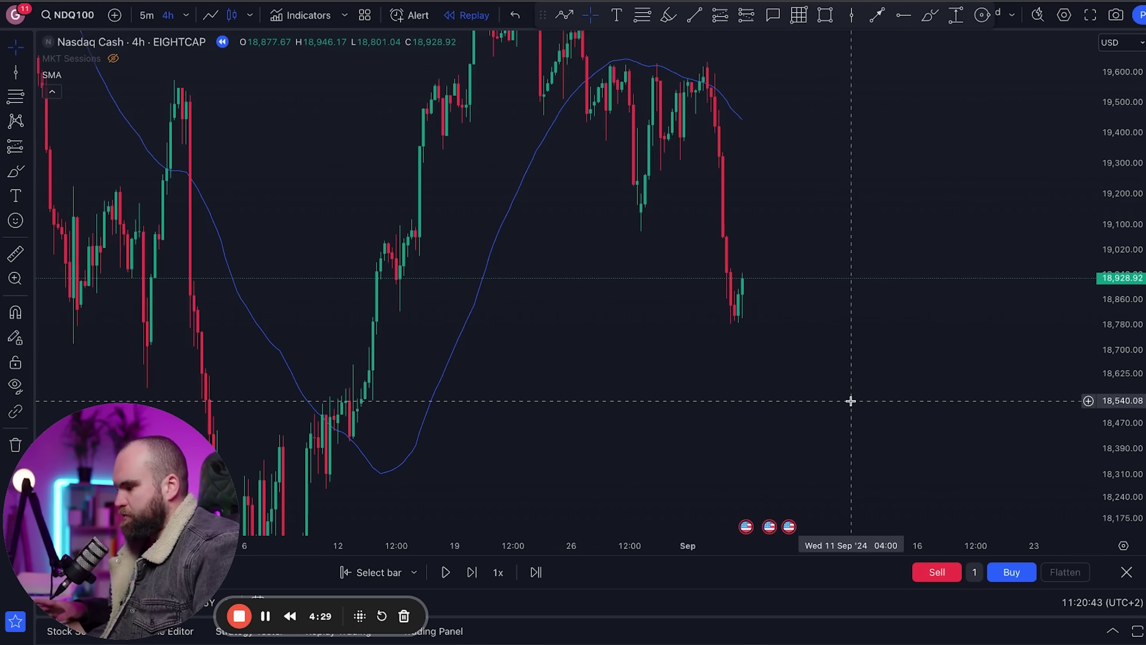
Step: Draw a rectangle zone over the mid-August swing highs near 19,100, extending past the latest candle to about 11 September
left_click_drag(911, 361, 923, 434)
left_click_drag(897, 202, 887, 262)
left_click_drag(873, 312, 995, 59)
left_click_drag(637, 183, 512, 299)
left_click(825, 16)
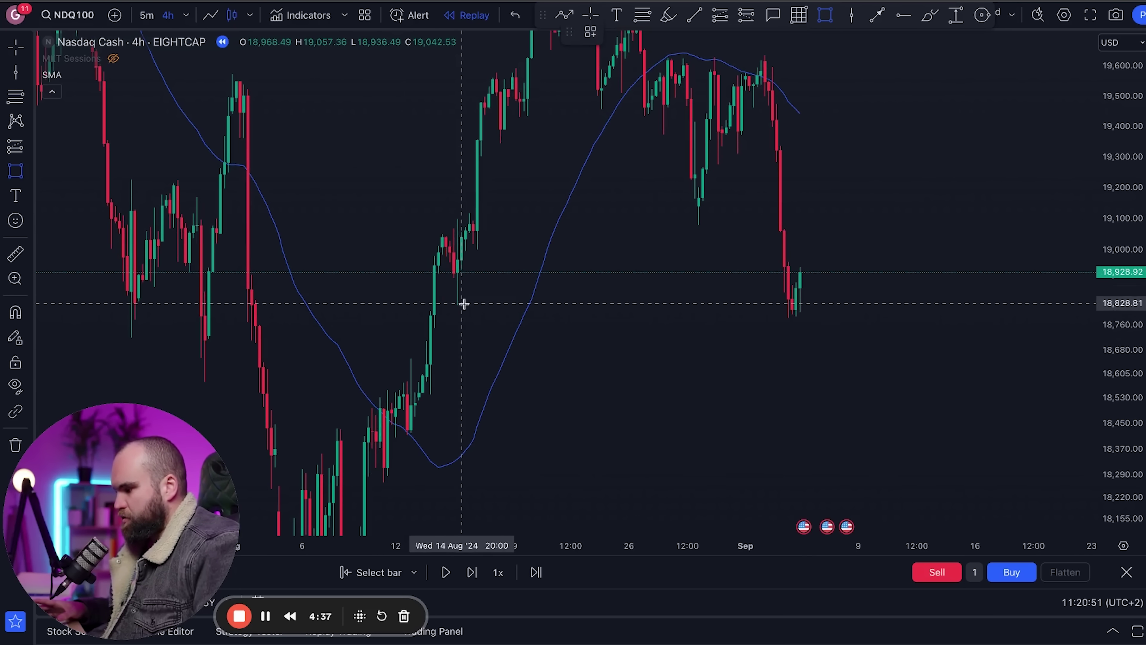
mouse_move(435, 234)
left_mouse_down()
mouse_move(795, 197)
mouse_move(910, 215)
left_mouse_up()
left_click_drag(710, 317, 803, 320)
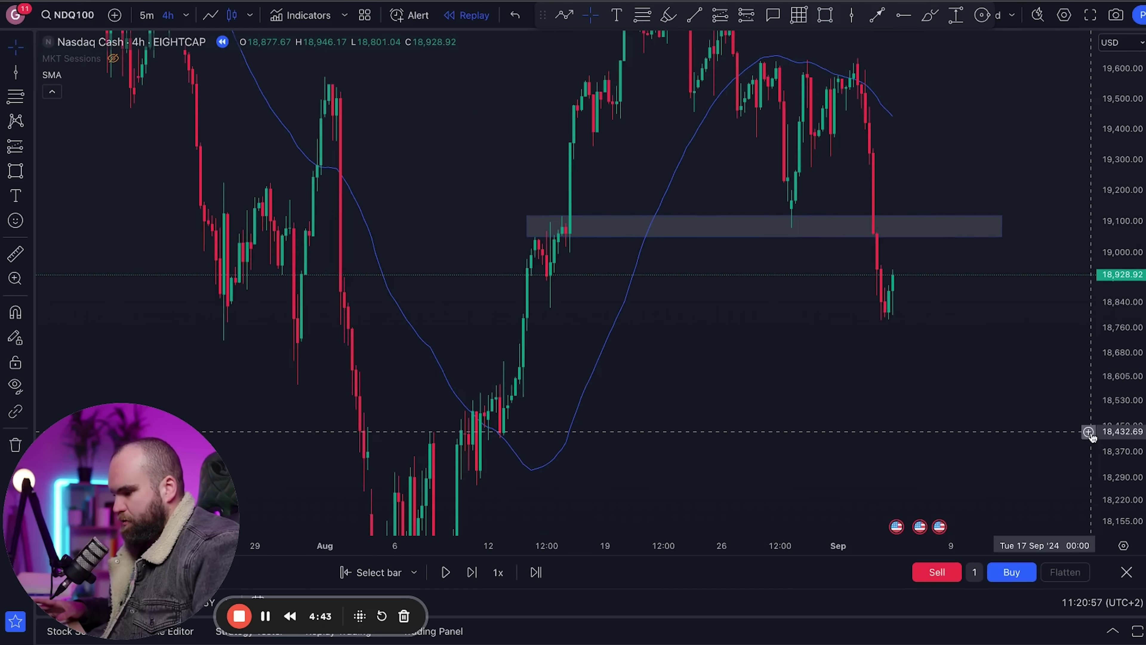
Step: Refine the mid-August zone by lowering its bottom edge to about 19,038 and extending its start slightly earlier than the first swing high
left_click_drag(1112, 430, 1111, 303)
left_click_drag(786, 371, 814, 403)
left_click_drag(558, 235, 581, 254)
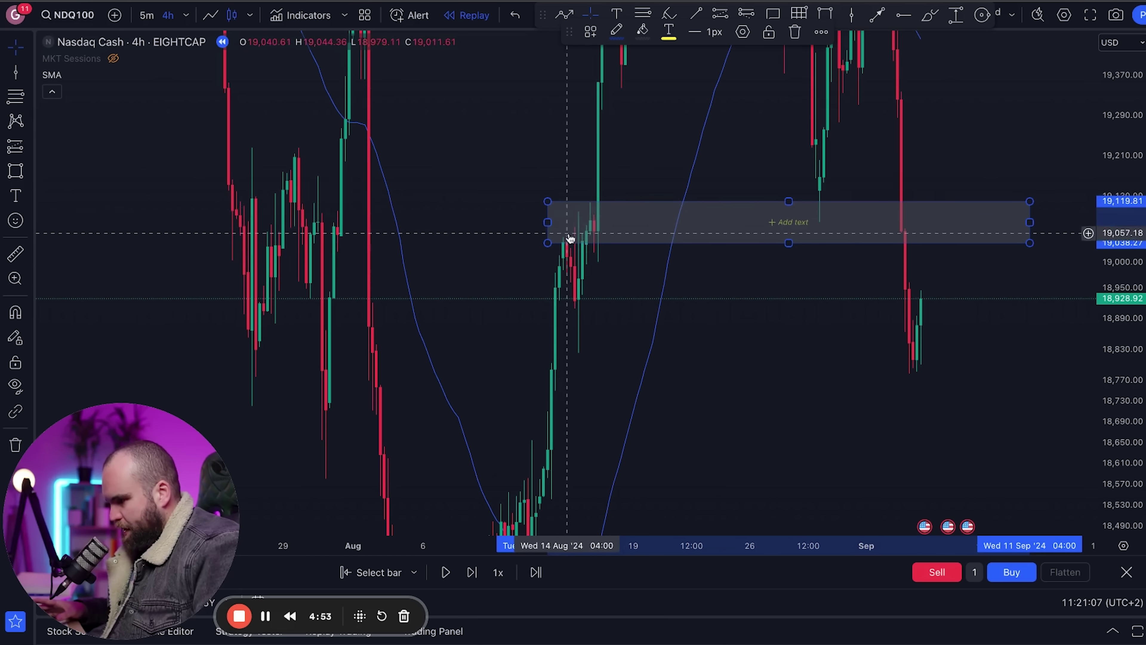
mouse_move(547, 202)
left_mouse_down()
mouse_move(544, 276)
mouse_move(578, 231)
mouse_move(536, 204)
left_mouse_up()
left_click(661, 169)
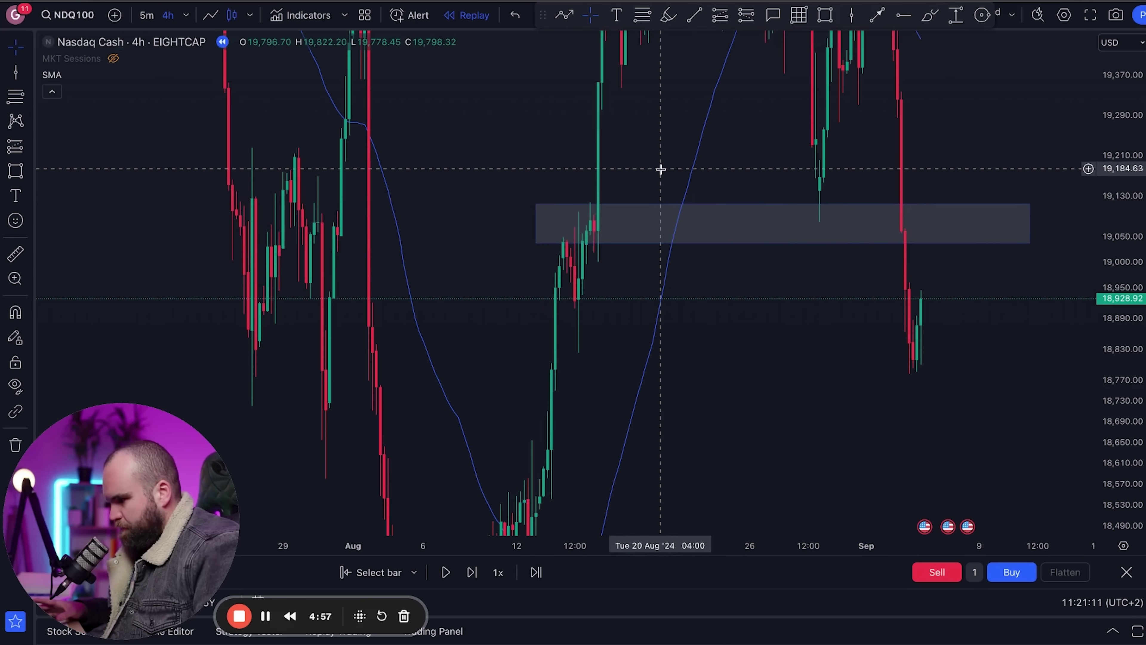
Step: Draw a second rectangle zone starting at the early-August swing high near 19,600
left_click_drag(661, 169, 455, 308)
left_click_drag(1140, 191, 1137, 323)
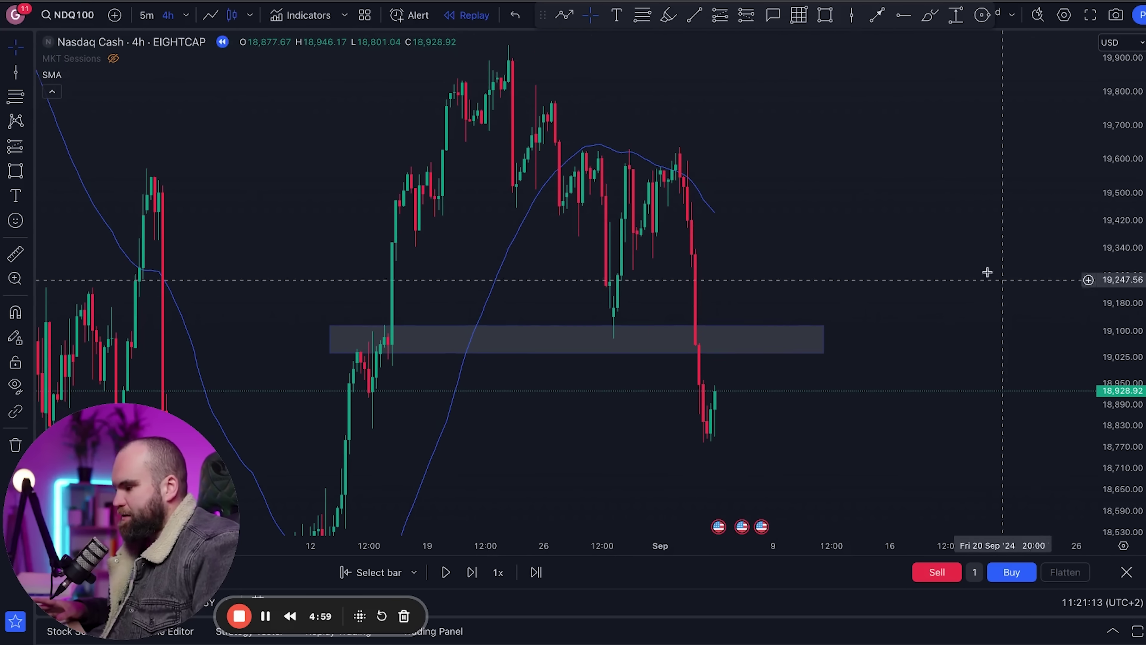
scroll(854, 228, "left", 3)
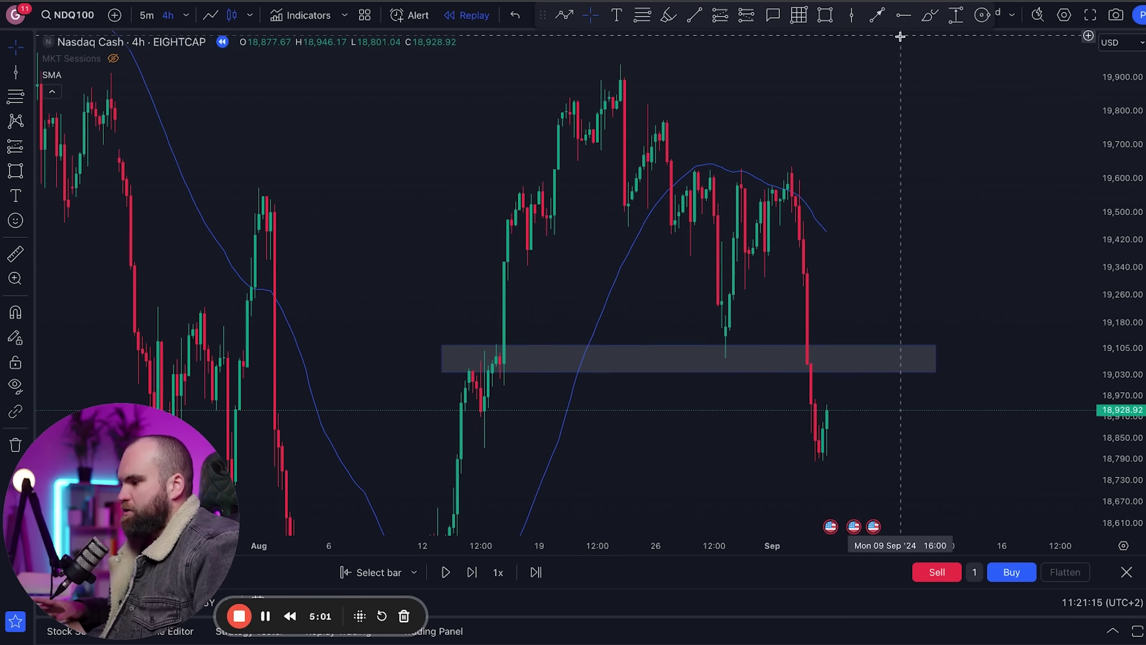
left_click(828, 18)
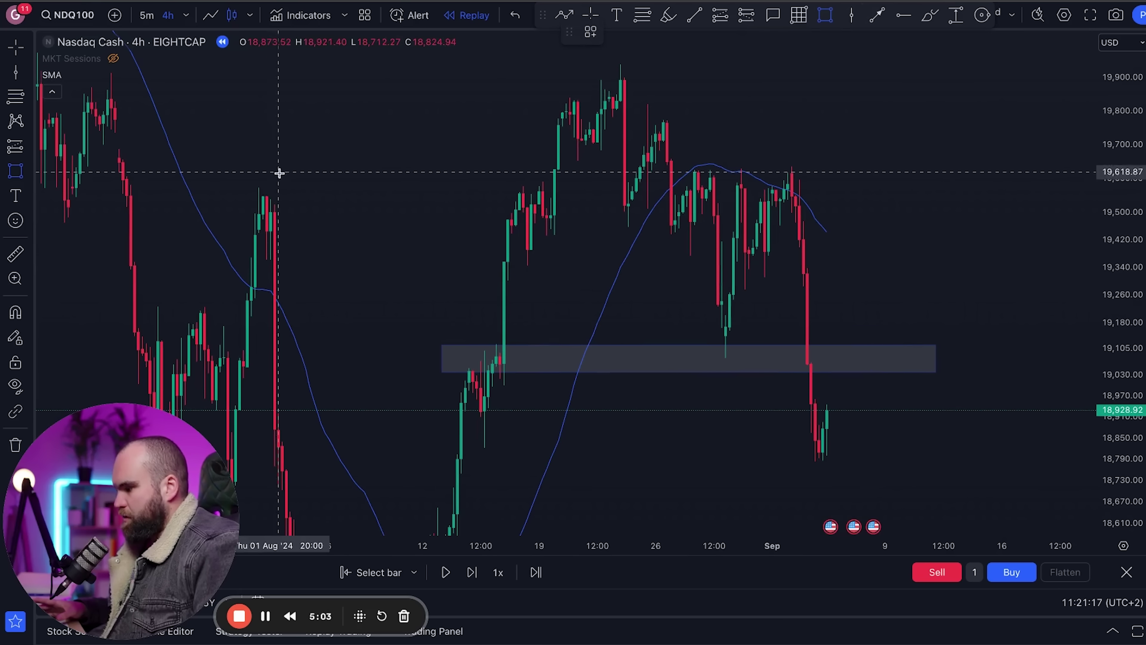